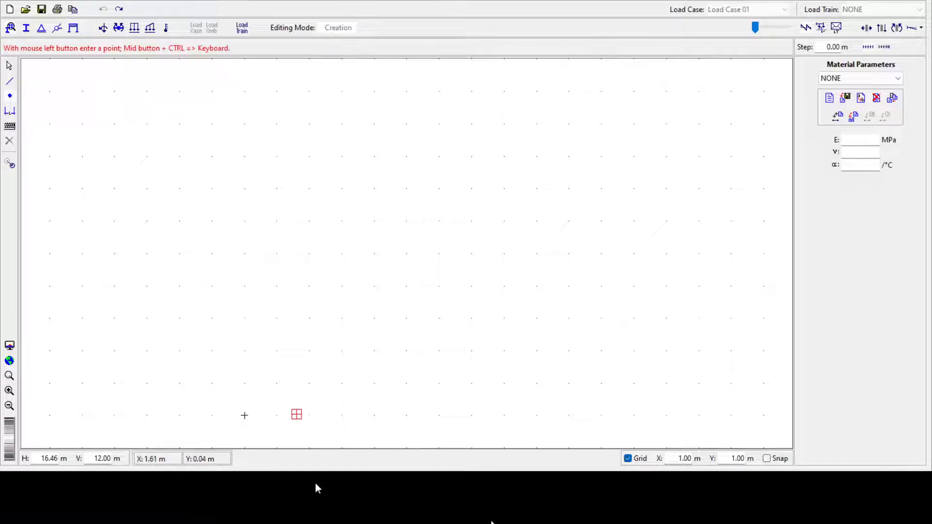
Enable snapping to the 1 m grid and place nodes at X = 0, 10 and 12 m along Y = 0.
double_click(684, 459)
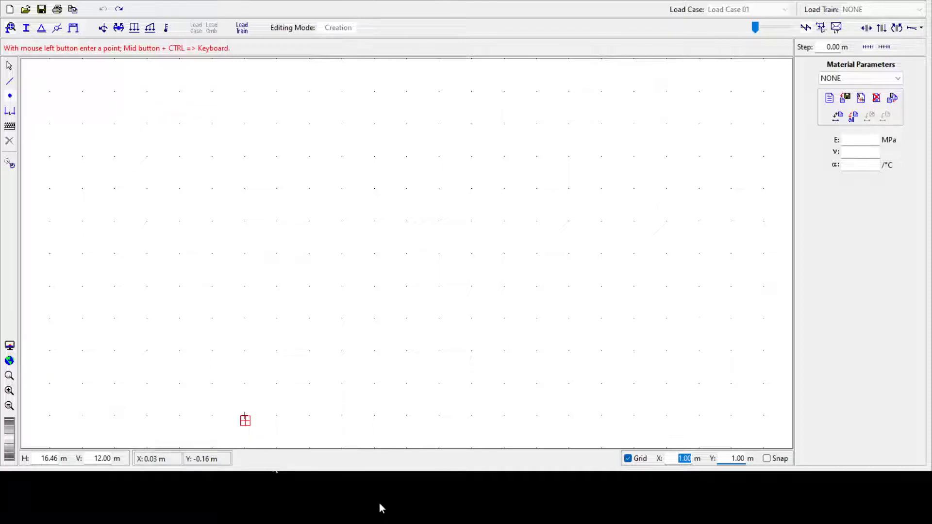
scroll(261, 393, "down", 1)
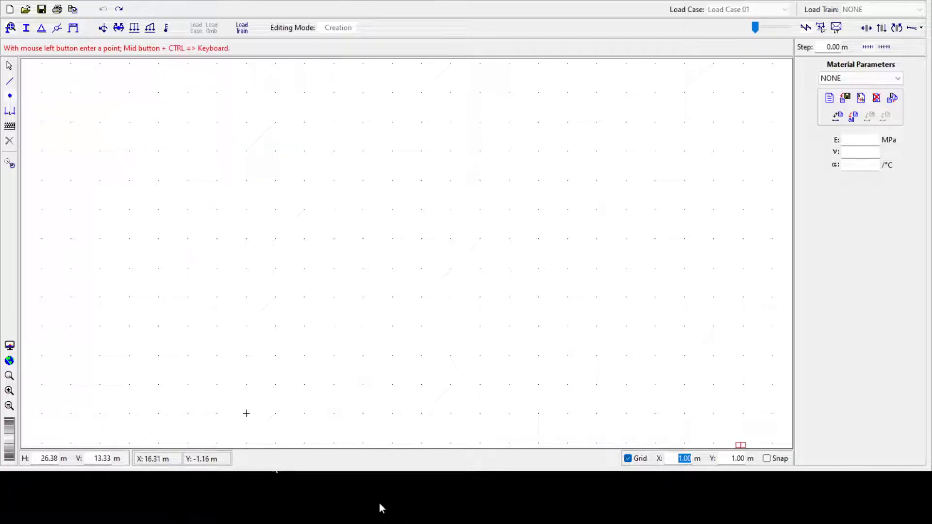
left_click(766, 458)
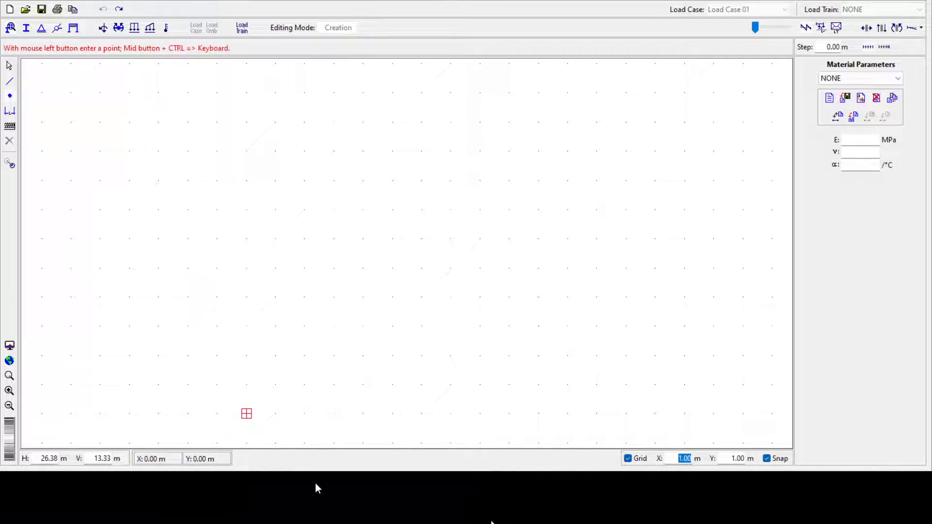
left_click(246, 413)
left_click(539, 413)
left_click(597, 414)
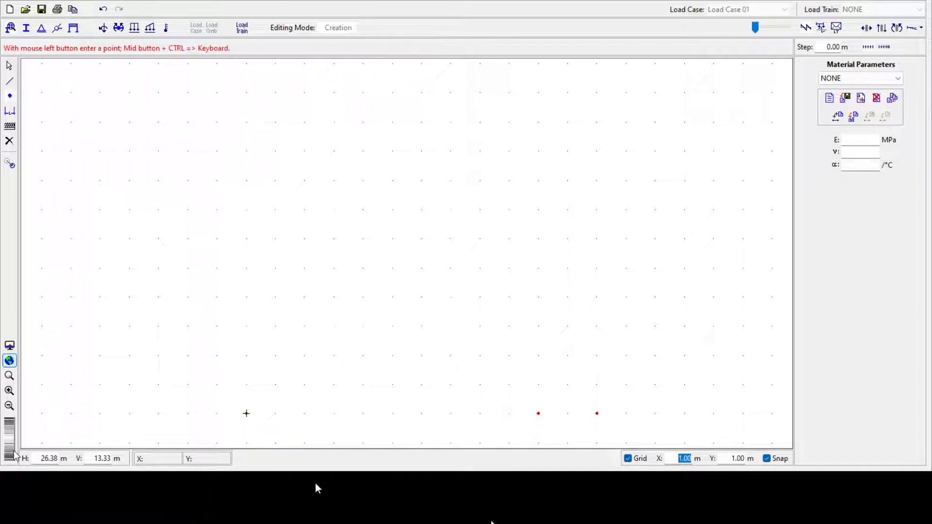
left_click(10, 361)
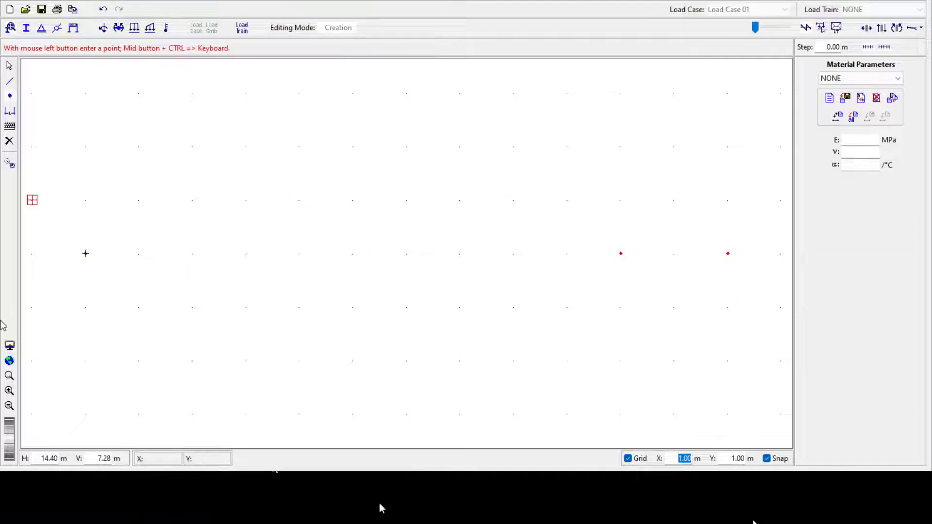
Draw a horizontal 12 m beam member from the origin through the 10 m node to the last node.
left_click(9, 81)
left_click(9, 81)
left_click(85, 254)
left_click_drag(86, 254, 727, 253)
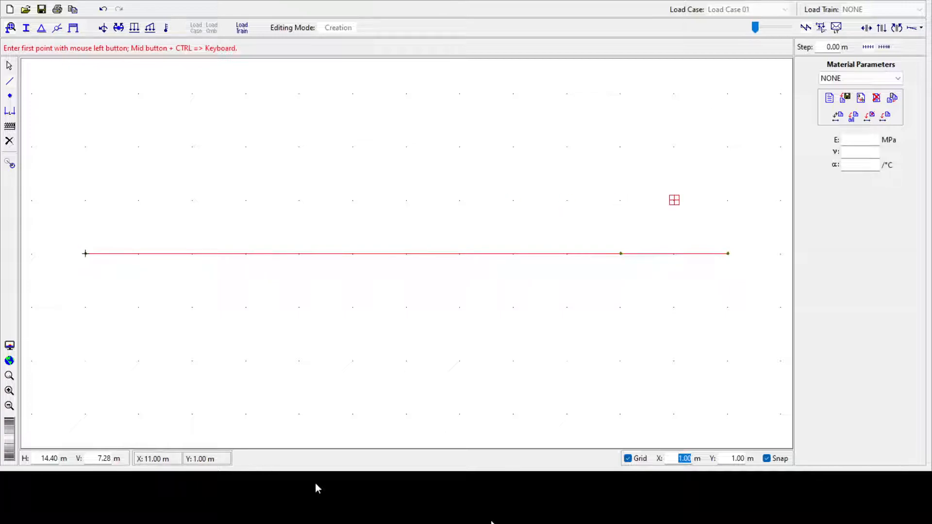
Add dimension lines below the beam for its full length and for the span from its left end to the intermediate node.
left_click(9, 111)
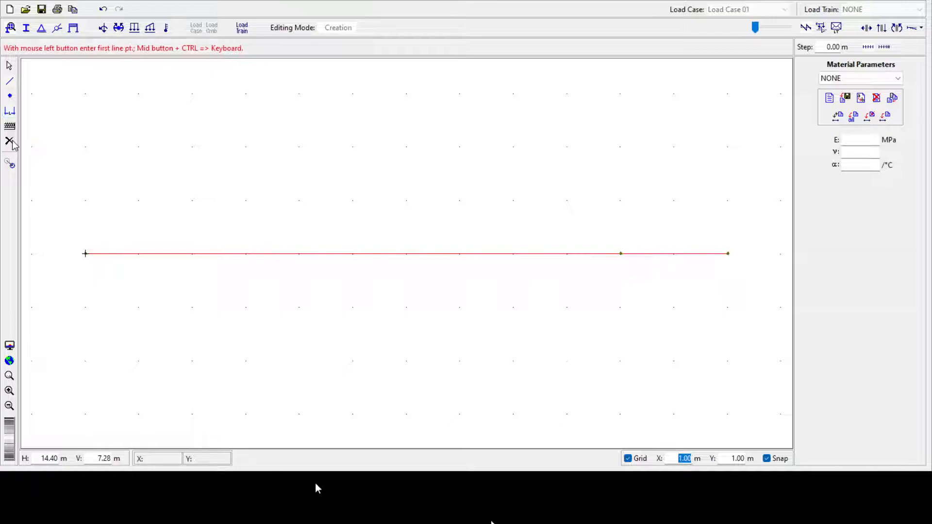
left_click(85, 253)
left_click(727, 253)
left_click(728, 361)
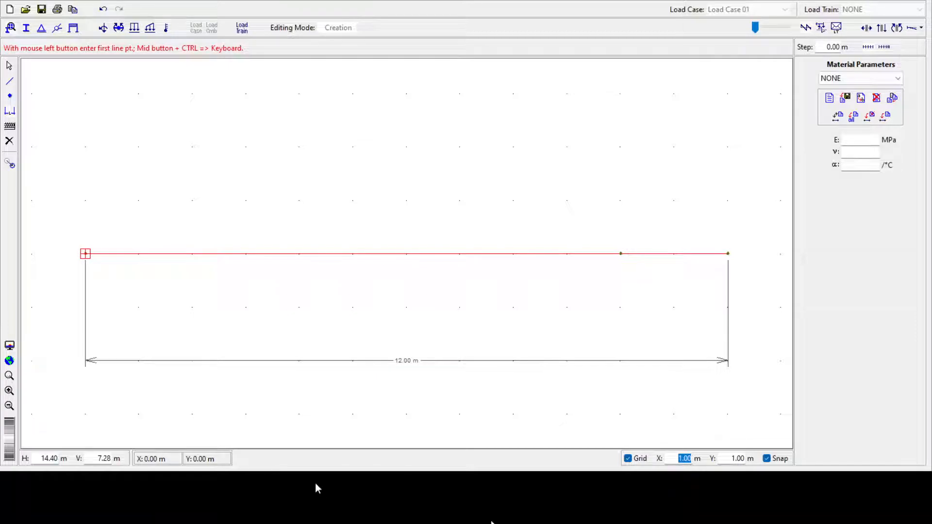
left_click(85, 253)
left_click(621, 254)
left_click(620, 306)
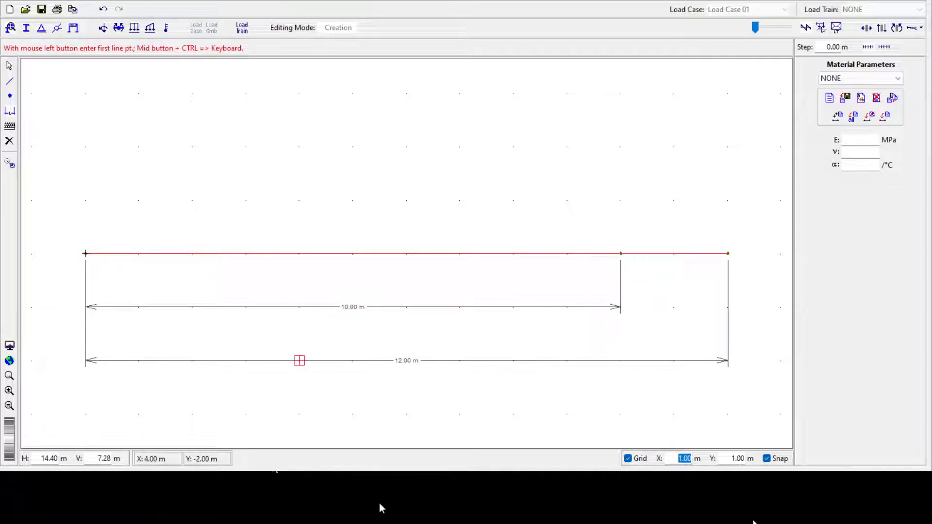
Delete both dimension lines below the beam.
left_click(10, 65)
left_click(418, 306)
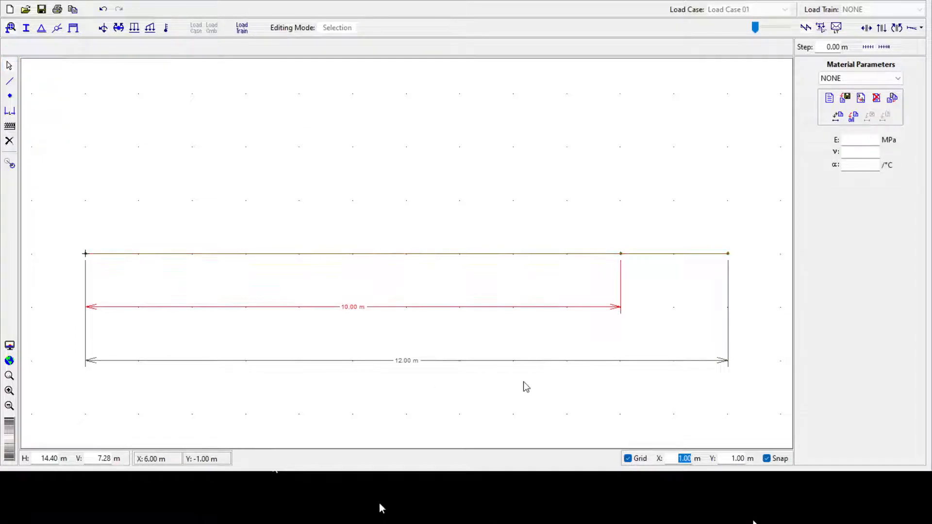
key("Delete")
key("Delete")
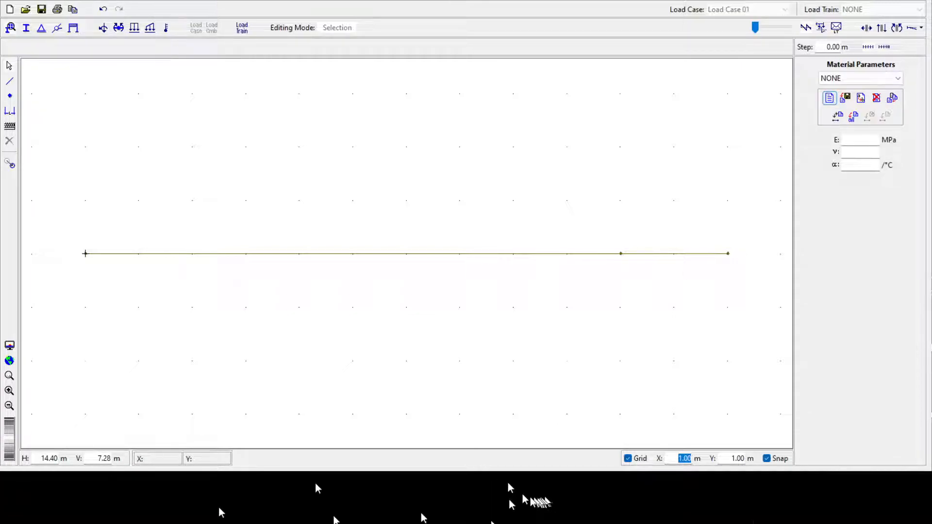
Create a Concrete Isotropic material labelled "material 01" and keep its default E, ν and α.
left_click(829, 98)
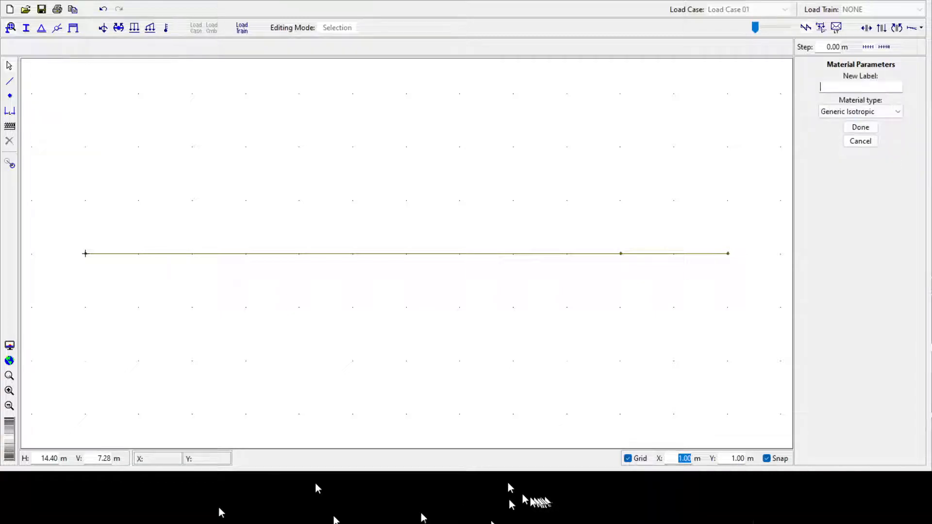
type("material 01")
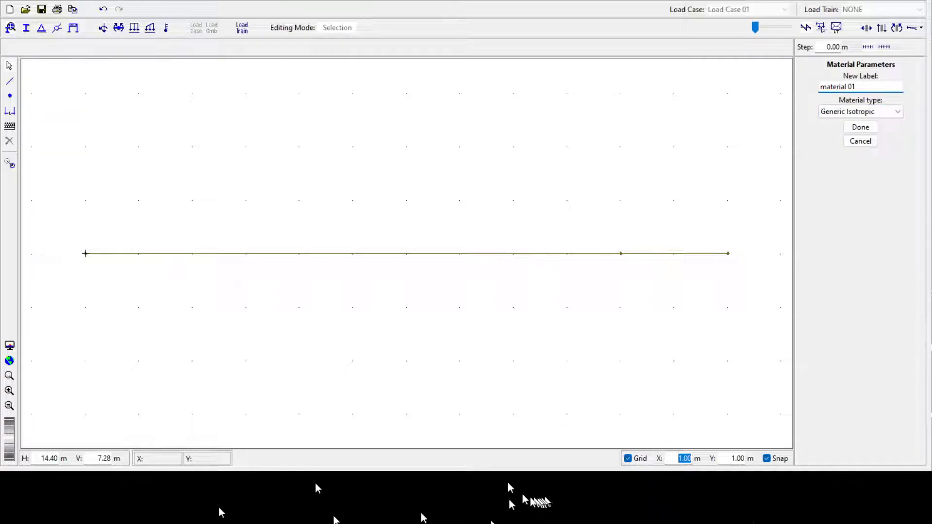
key("Tab")
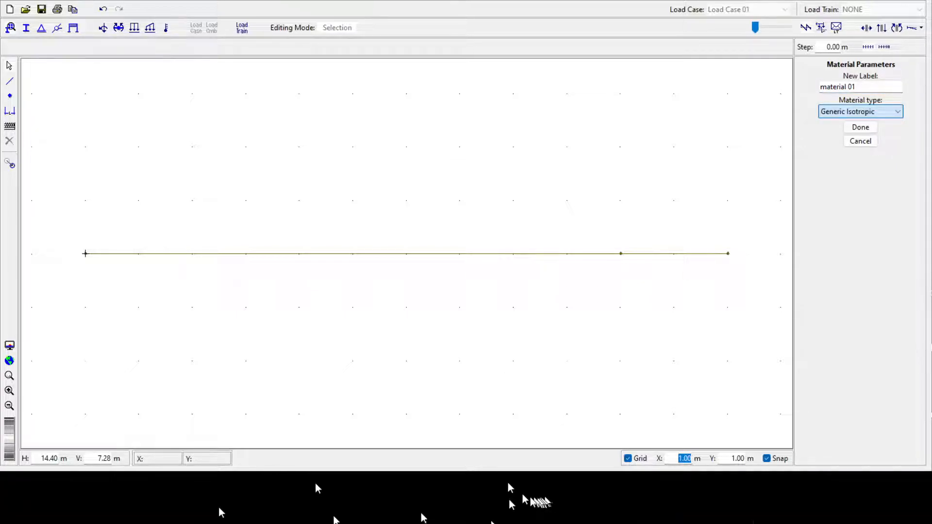
key("Down")
key("Tab")
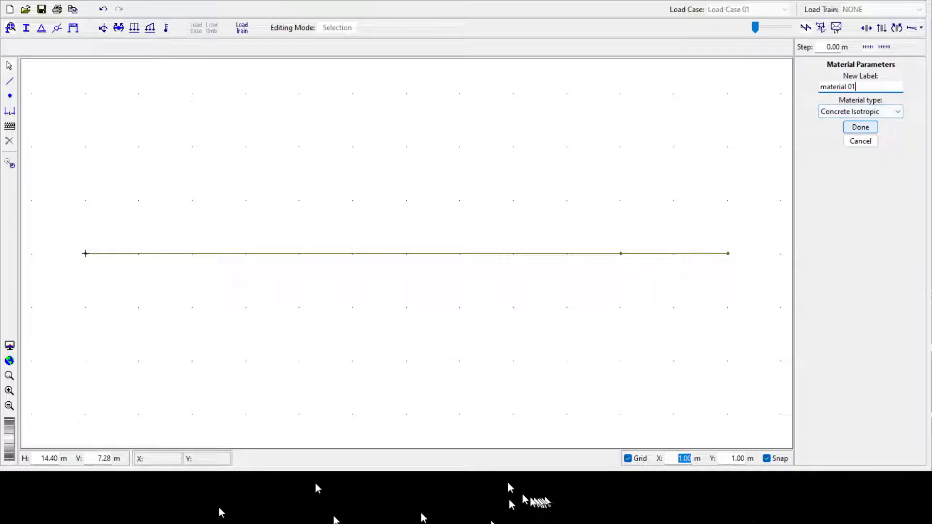
key("Return")
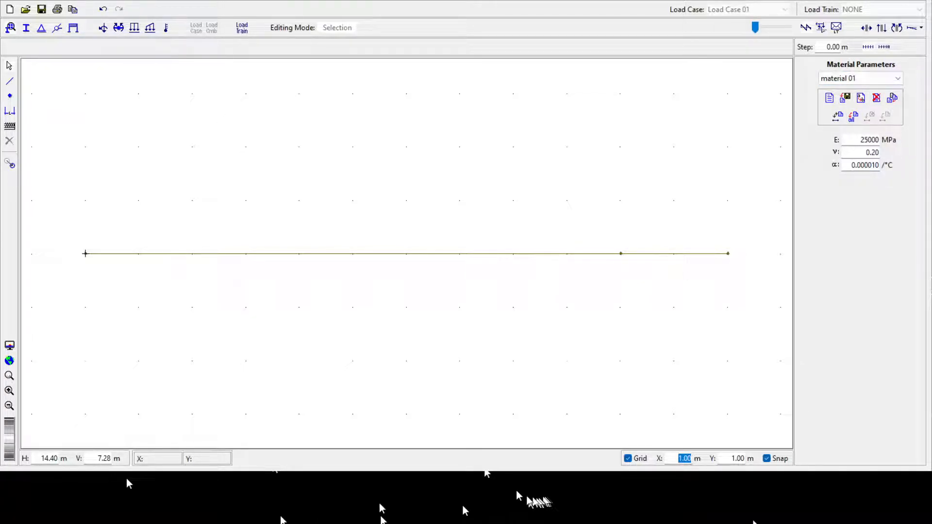
double_click(869, 139)
left_click(866, 152)
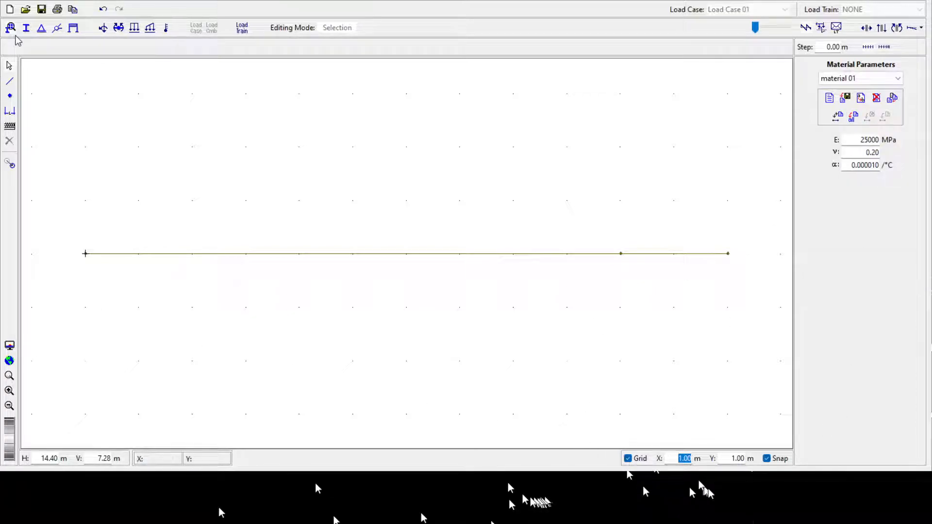
Create a new section labelled "seção 1" with the parameterized Rectangle shape.
left_click(26, 27)
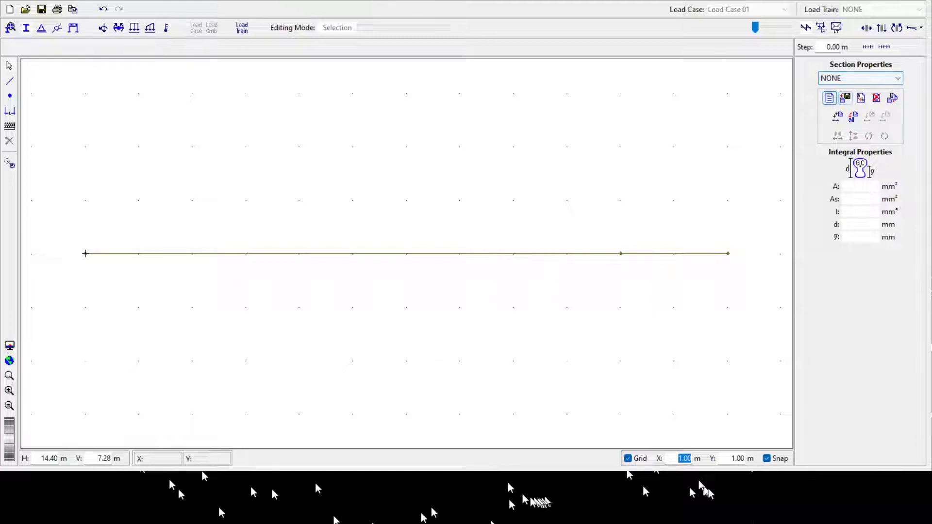
left_click(828, 98)
type("seção 1")
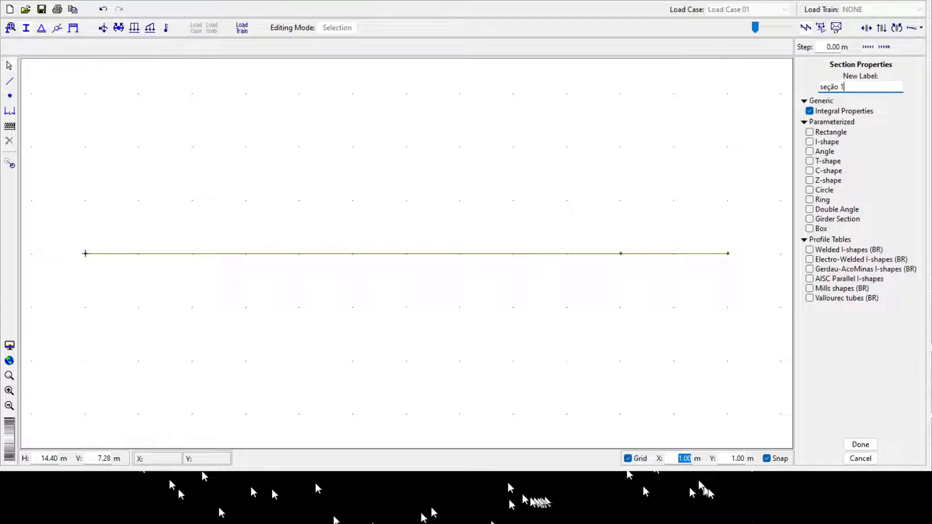
left_click(810, 132)
left_click(860, 444)
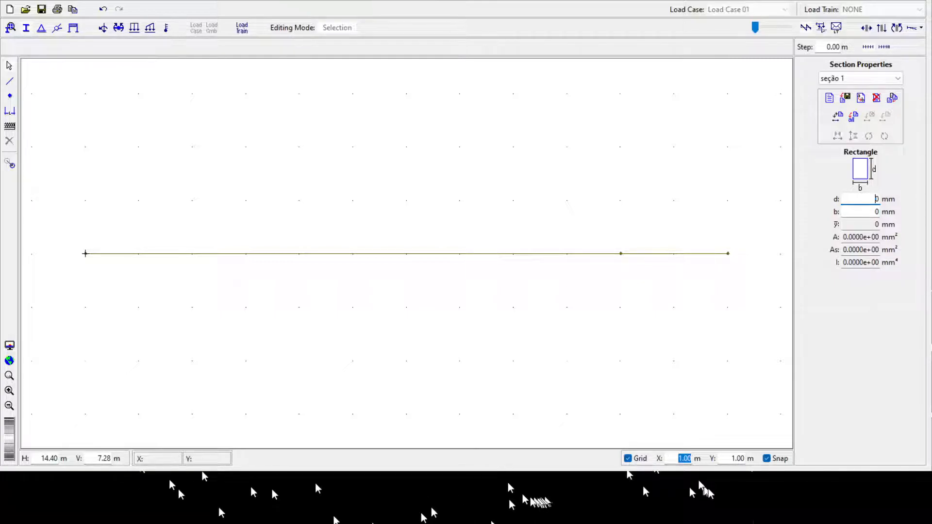
Set the rectangle's depth d to 200 mm and width b to 100 mm, and apply the section to all members.
type("200")
key("Tab")
type("1000")
key("BackSpace")
left_click(852, 117)
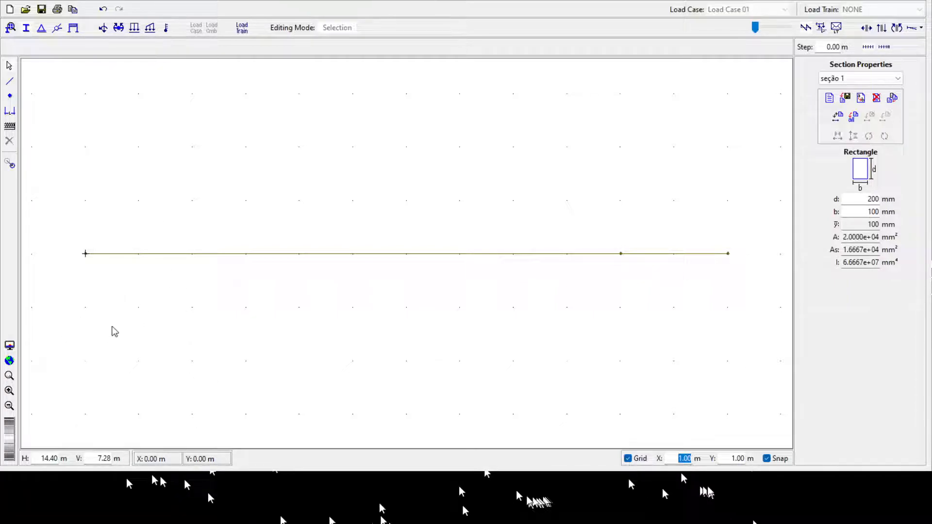
left_click_drag(72, 248, 88, 272)
left_click(621, 253)
left_click_drag(614, 239, 629, 267)
left_click_drag(65, 224, 111, 290)
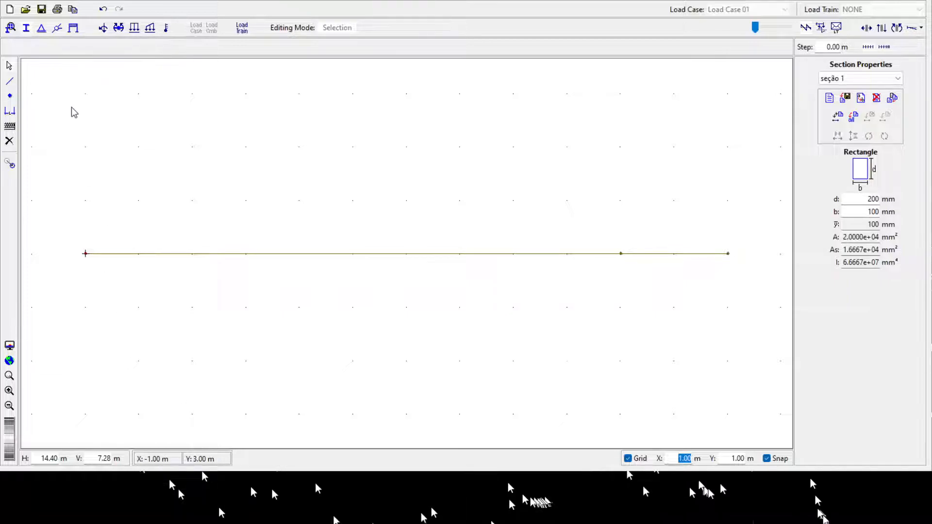
left_click_drag(585, 214, 636, 301)
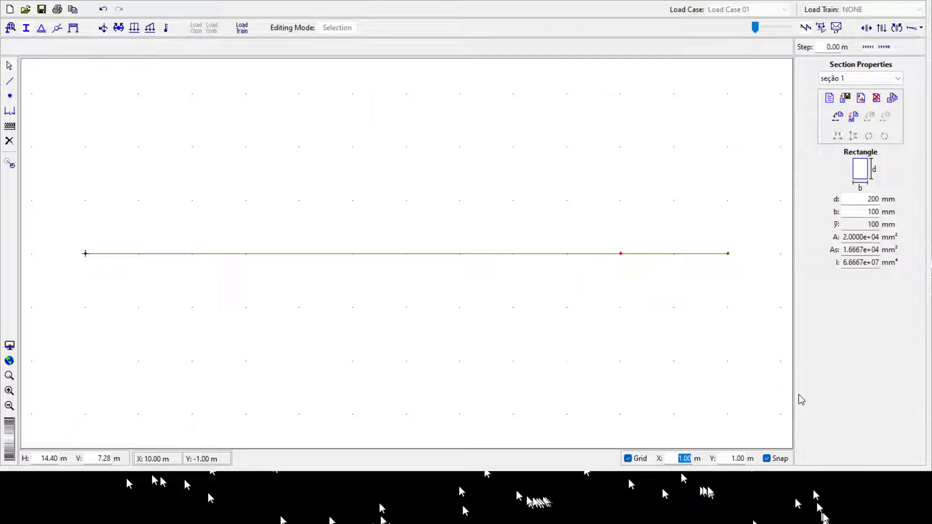
Apply a pinned support to the beam's left-end node, with X and Y displacements fixed and rotation Z free.
left_click(42, 27)
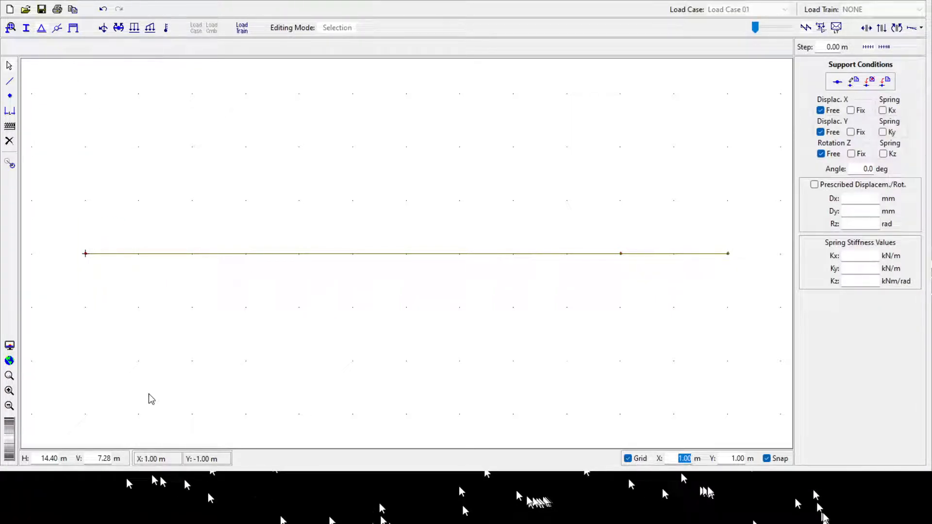
left_click_drag(93, 297, 126, 362)
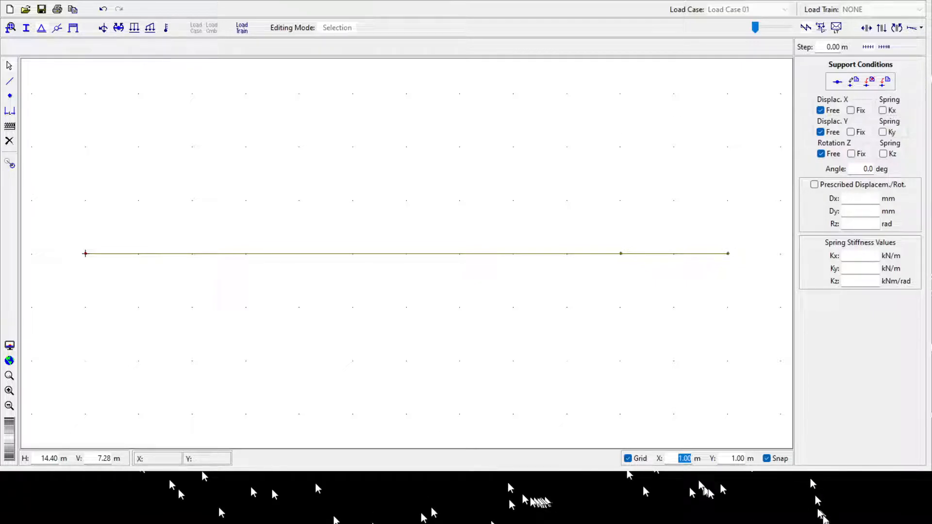
left_click(850, 111)
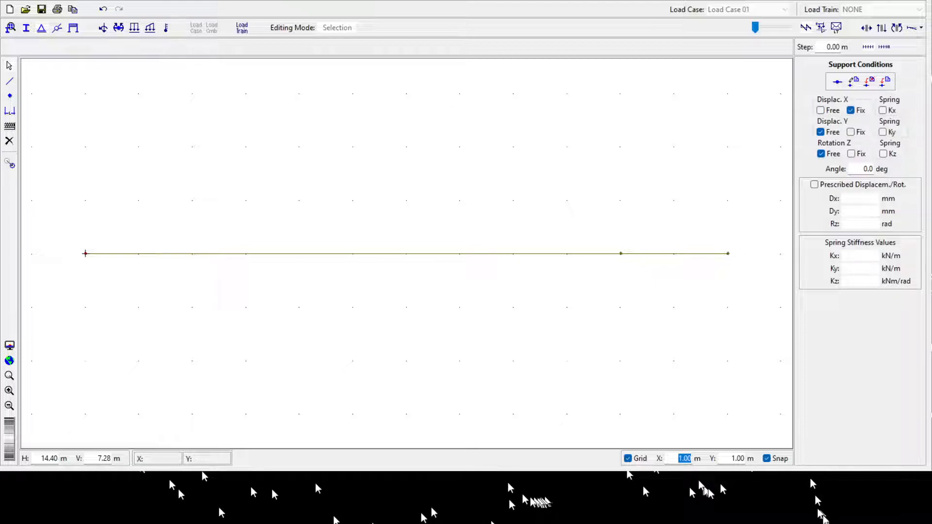
left_click(850, 132)
left_click(885, 81)
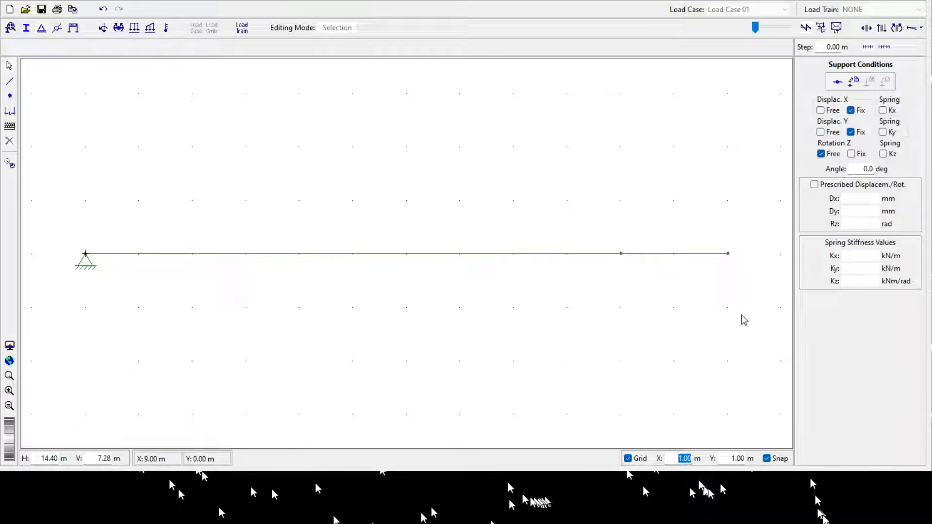
Apply a roller support to the node at X = 10 m, with X displacement free and Y displacement fixed.
left_click_drag(598, 234, 639, 287)
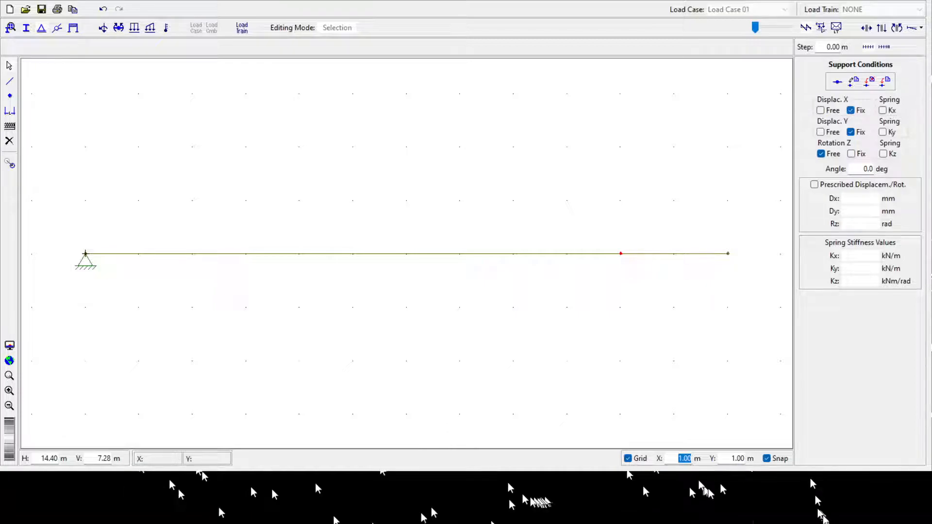
left_click(820, 111)
left_click(884, 81)
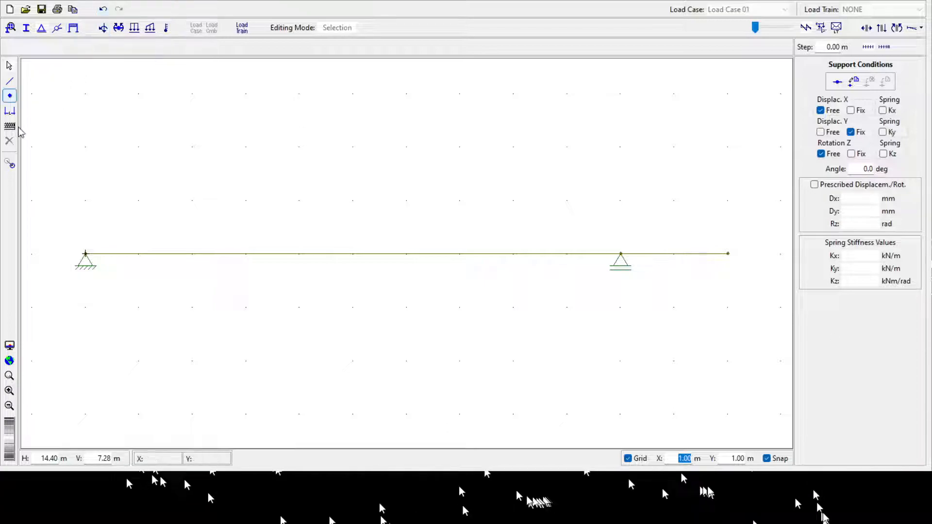
Insert intermediate nodes on the beam at X = 2, 4, 6 and 8 m and return to selection mode.
left_click(10, 96)
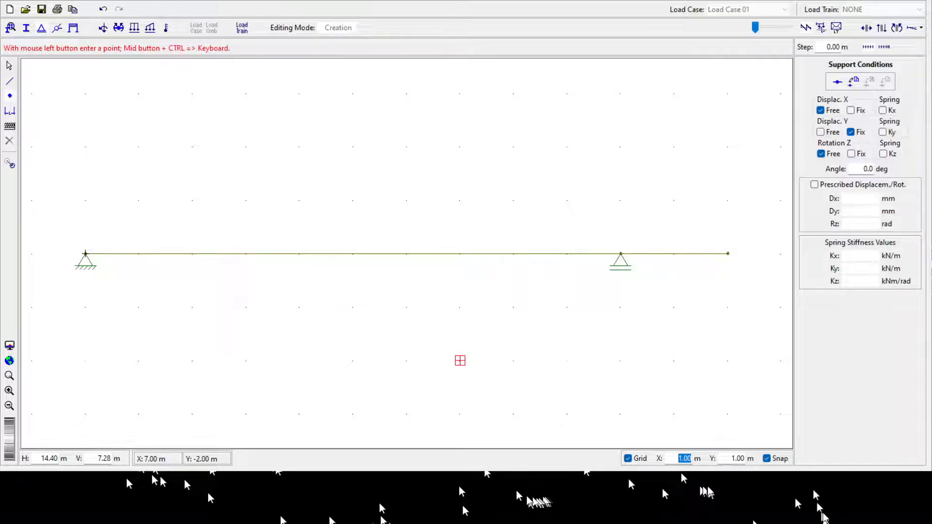
left_click(193, 253)
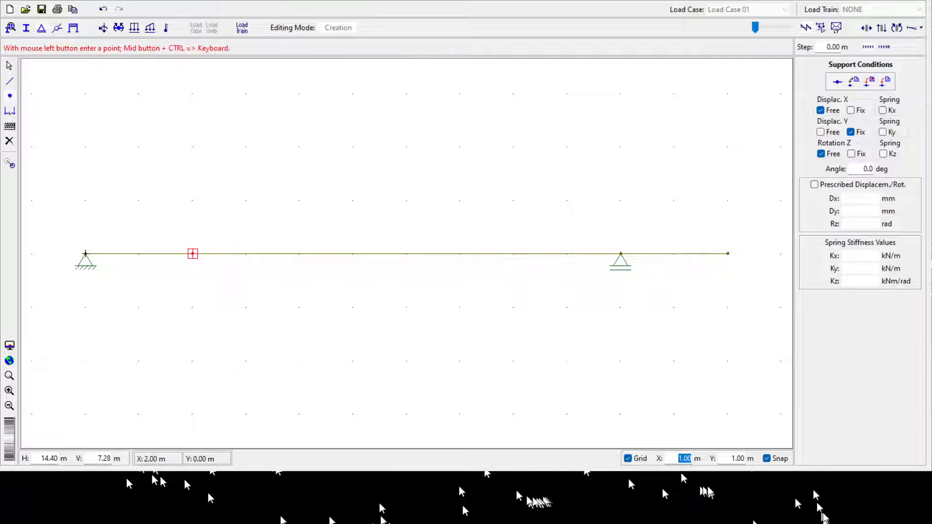
left_click(300, 253)
left_click(406, 254)
left_click(514, 253)
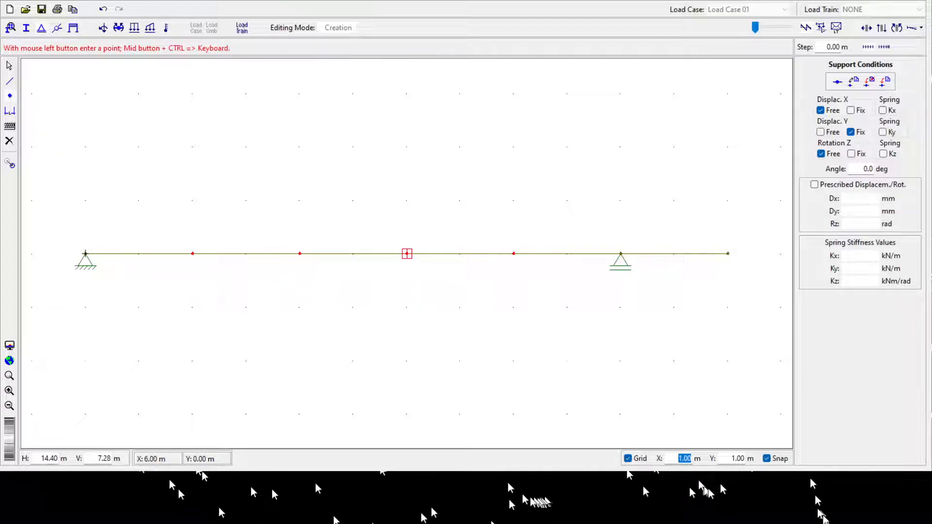
left_click(9, 66)
left_click(10, 112)
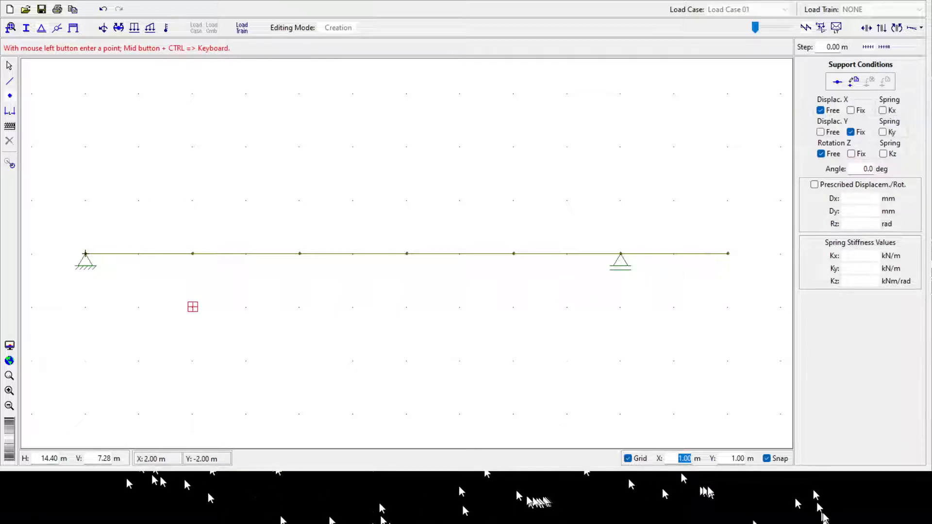
left_click(10, 68)
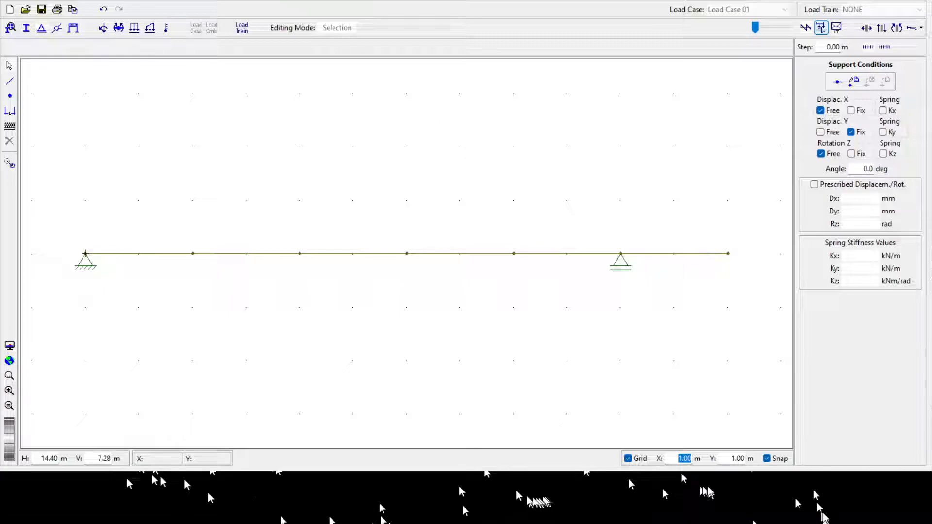
Display the bending moment influence line for the section at X = 2 m, with larger result text.
left_click(821, 28)
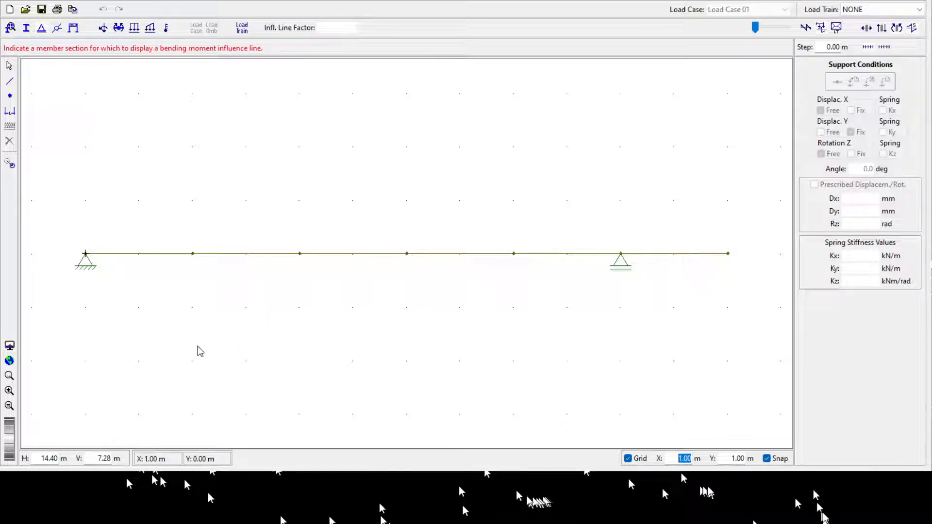
left_click(241, 321)
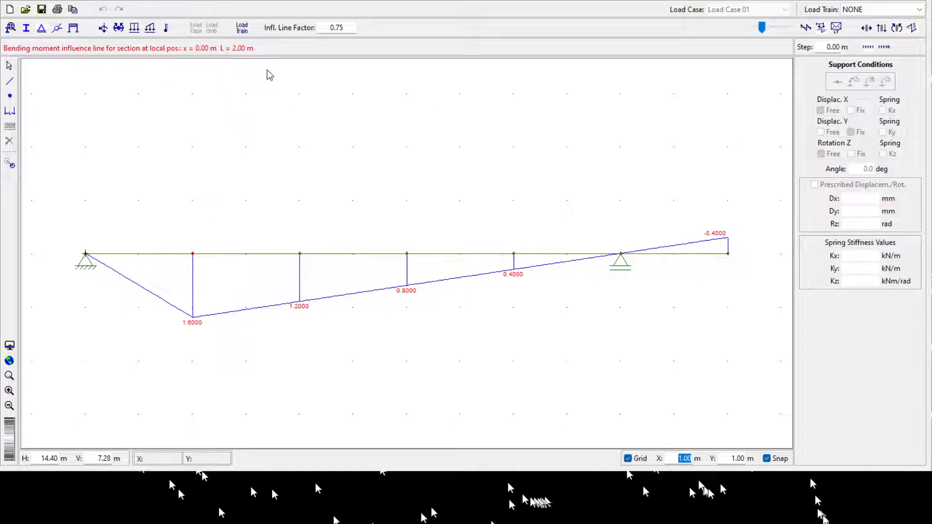
left_click(318, 97)
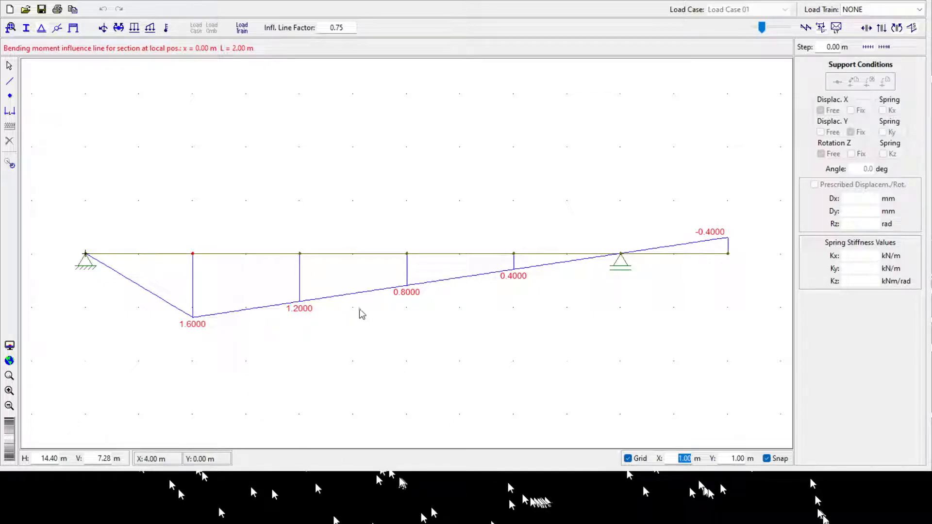
Display in turn the bending moment influence lines for the nodes at X = 4, 6 and 8 m.
left_click(374, 315)
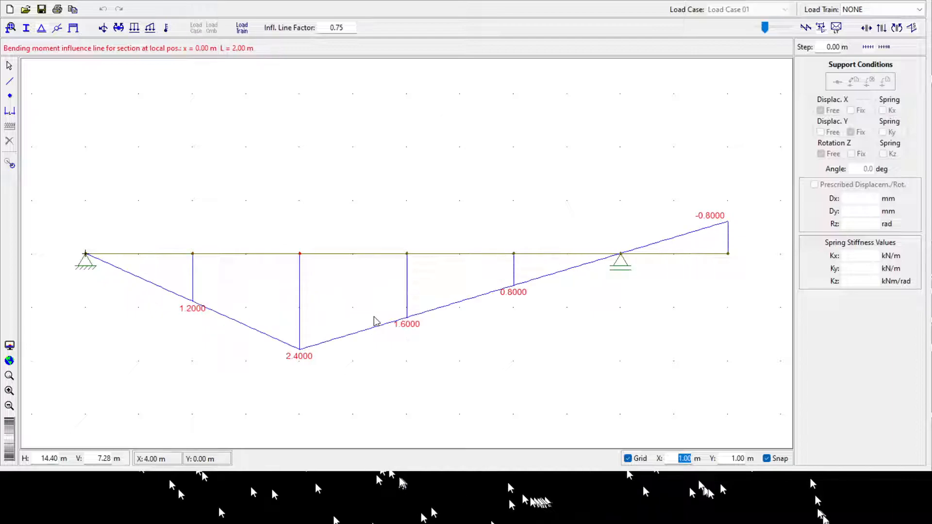
left_click(507, 315)
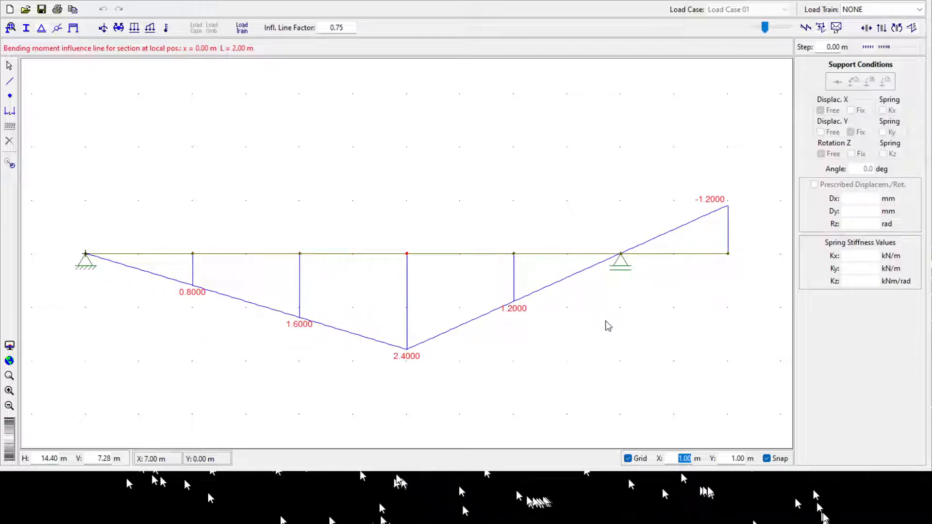
left_click(643, 322)
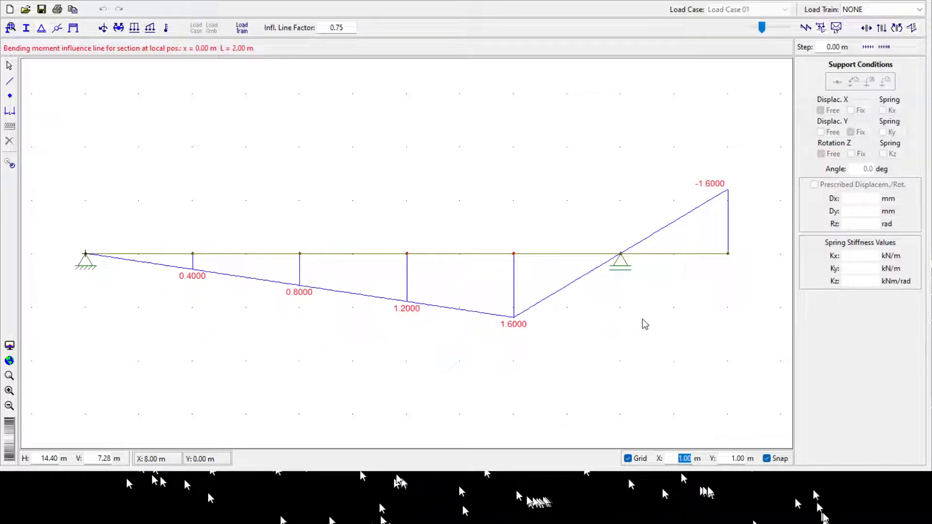
Examine the bending moment influence lines for sections between the nodes and on the overhang beyond the roller support.
left_click(581, 326)
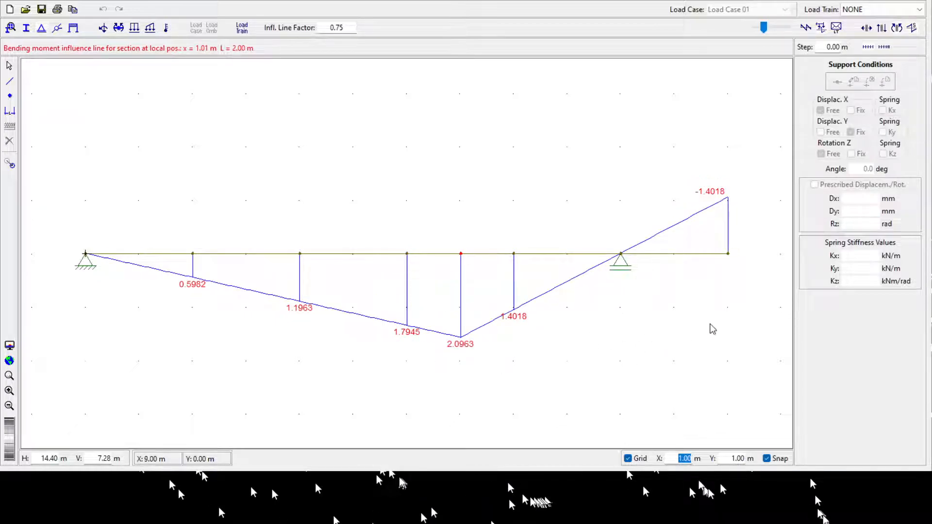
left_click(710, 325)
left_click(460, 322)
left_click(875, 322)
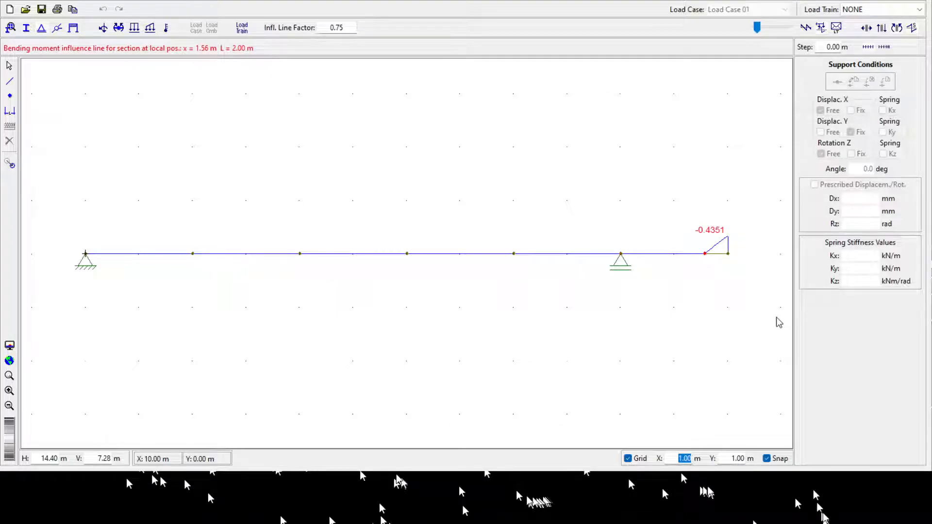
left_click(778, 323)
left_click(580, 322)
left_click(435, 321)
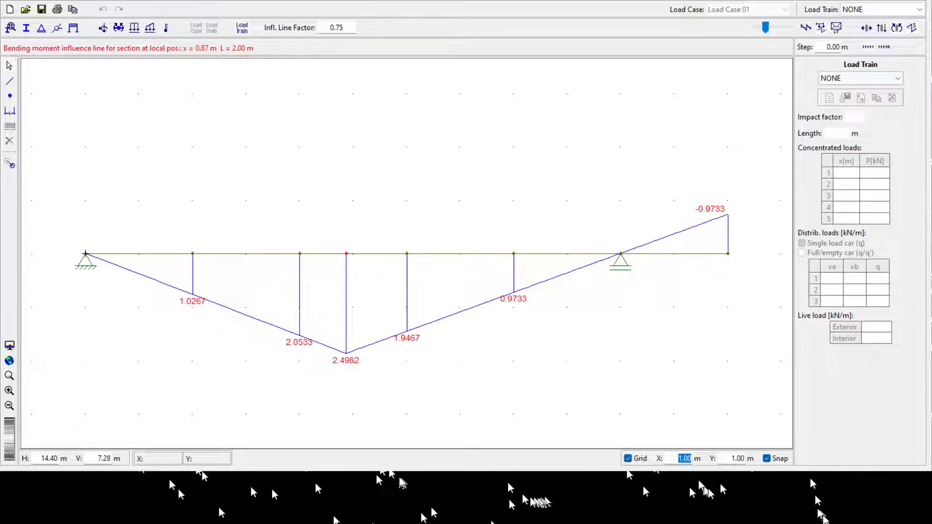
Leave the influence line display and create a load train labelled "TREM UNITÁRIO".
left_click(826, 94)
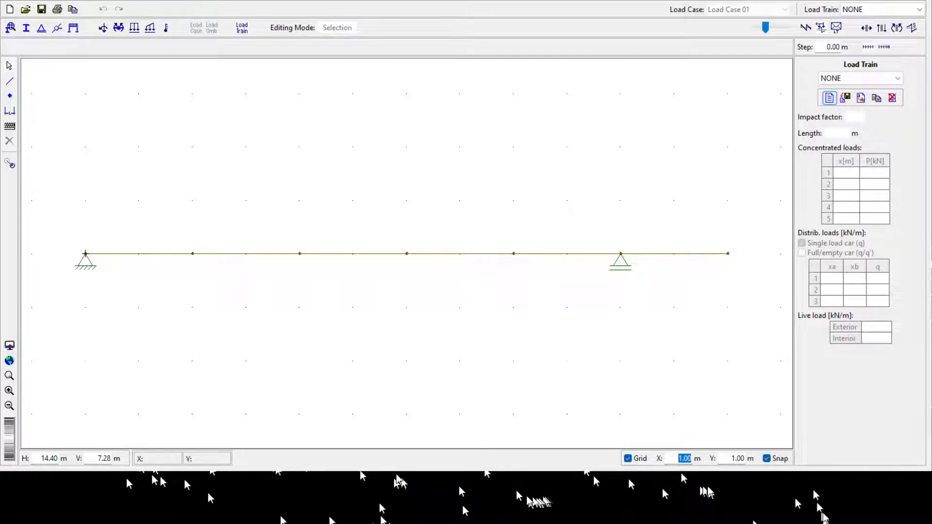
left_click(829, 97)
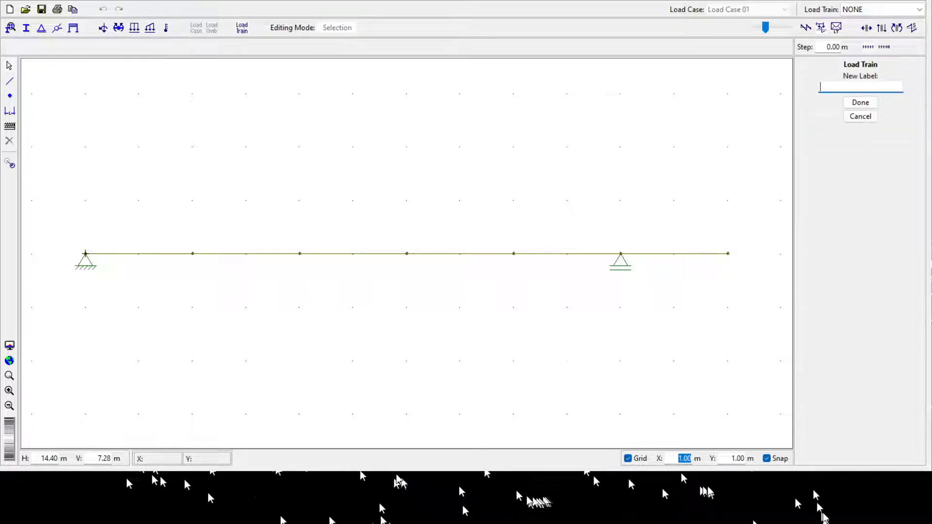
type("TREM UNITÁRIO")
key("Return")
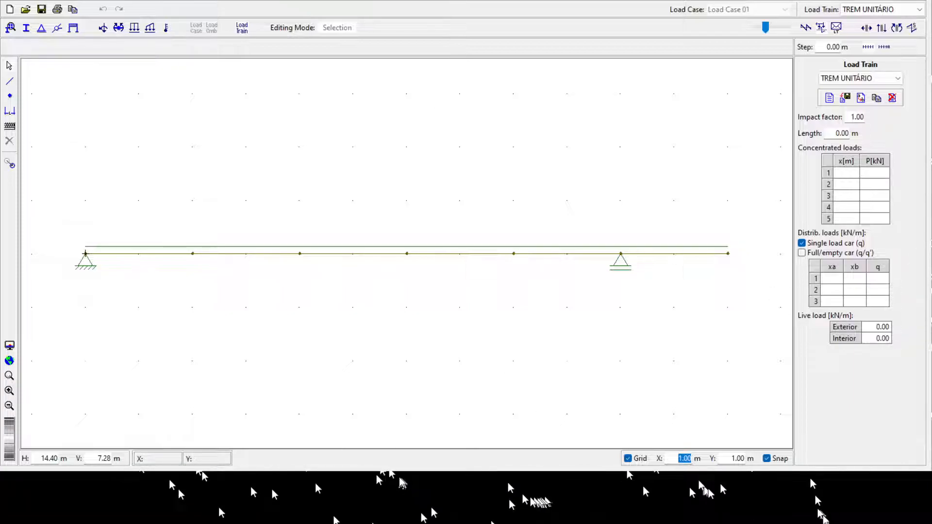
Add a concentrated load of -1.0 kN at x = 0.00 m to the TREM UNITÁRIO load train.
double_click(857, 117)
key("Tab")
key("Tab")
type("0")
key("Tab")
type("1")
key("Tab")
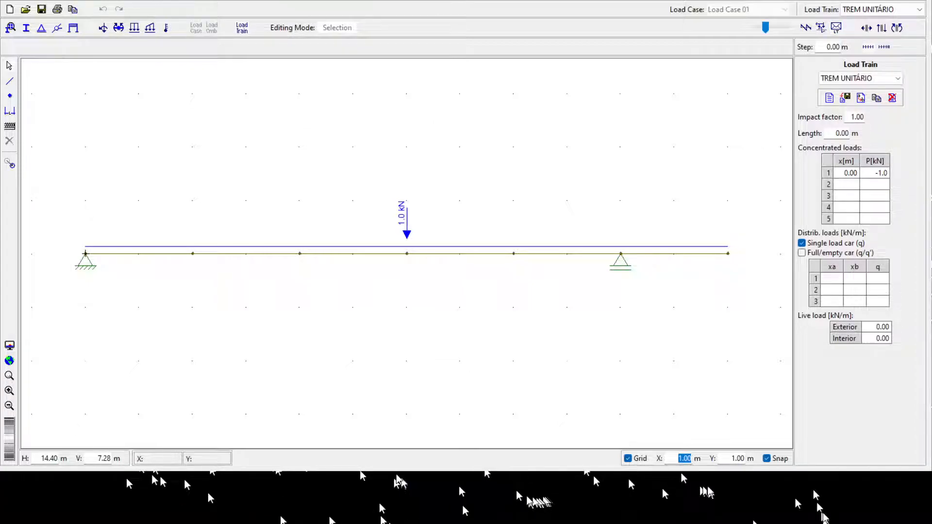
Display the bending moment envelope for TREM UNITÁRIO at a larger scale, with two-decimal values written vertically.
left_click(896, 28)
left_click_drag(762, 27, 768, 28)
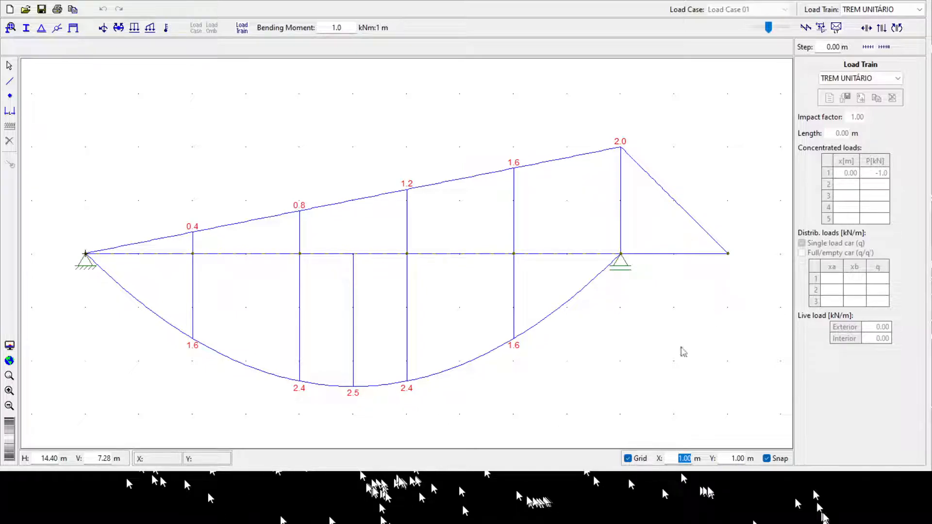
left_click(617, 413)
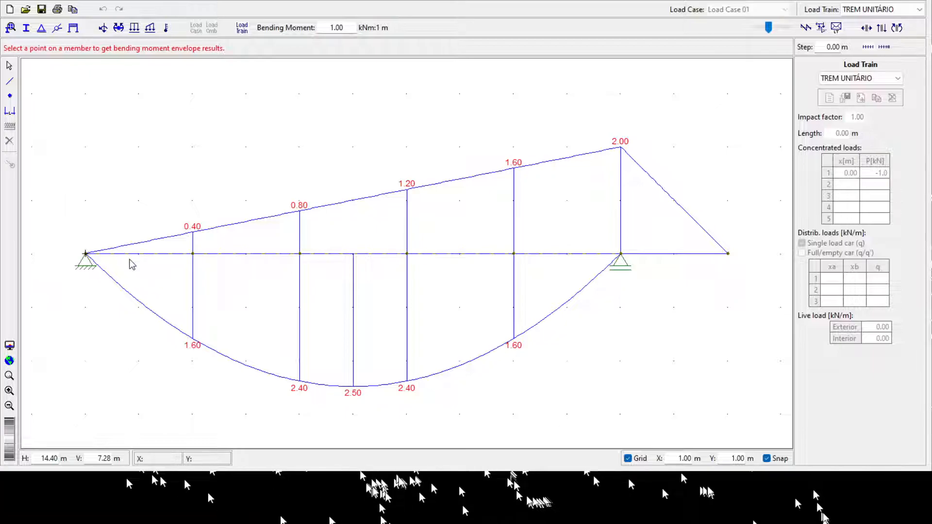
left_click(130, 260)
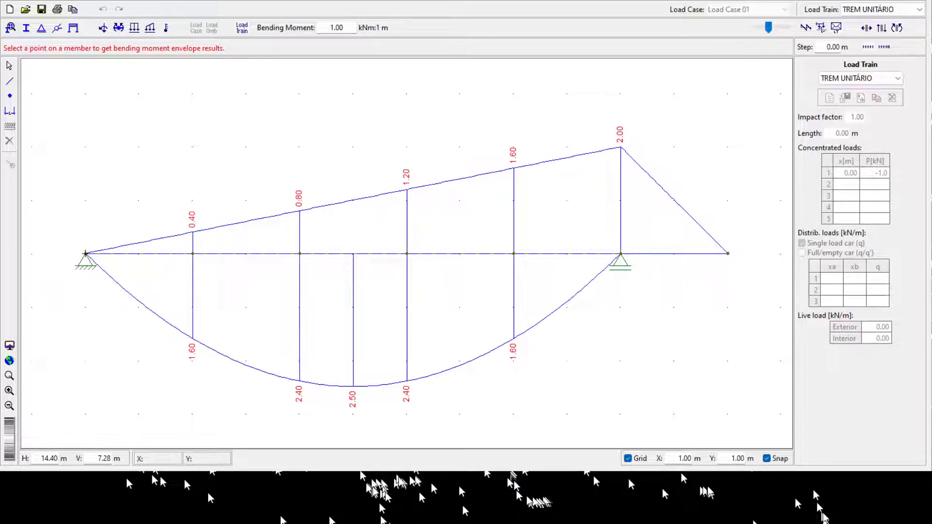
Set the result step along the TREM UNITÁRIO envelope to 1.00 m.
double_click(828, 47)
key("Return")
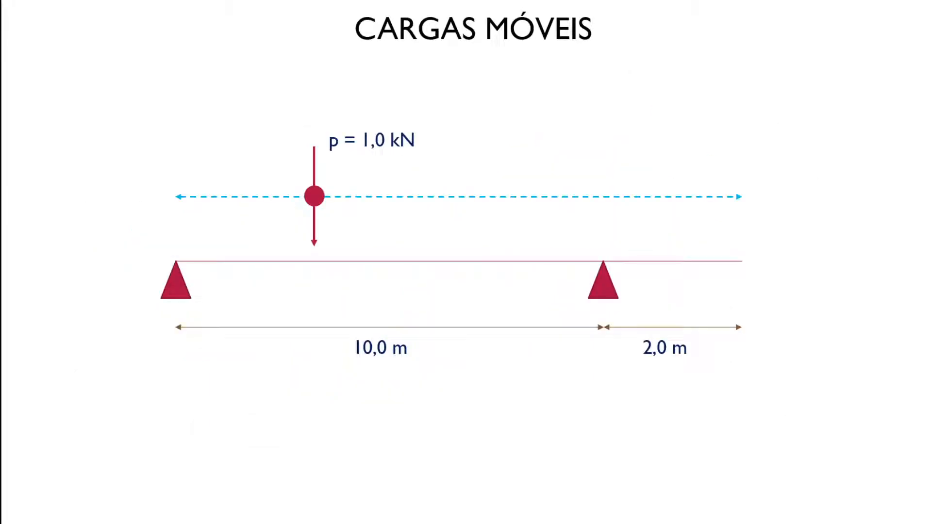
key("Right")
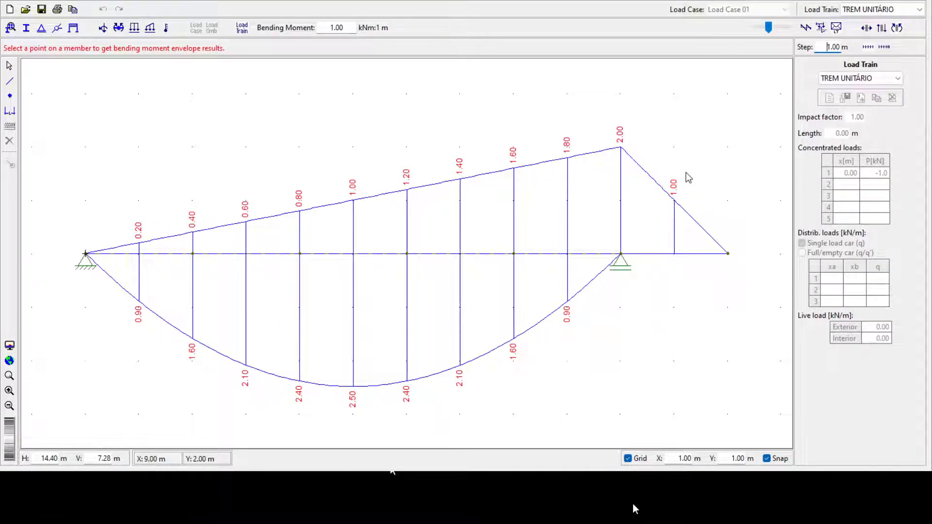
Create a load train labelled "TREM BAÚ" with a length of 3.50 m.
left_click(242, 27)
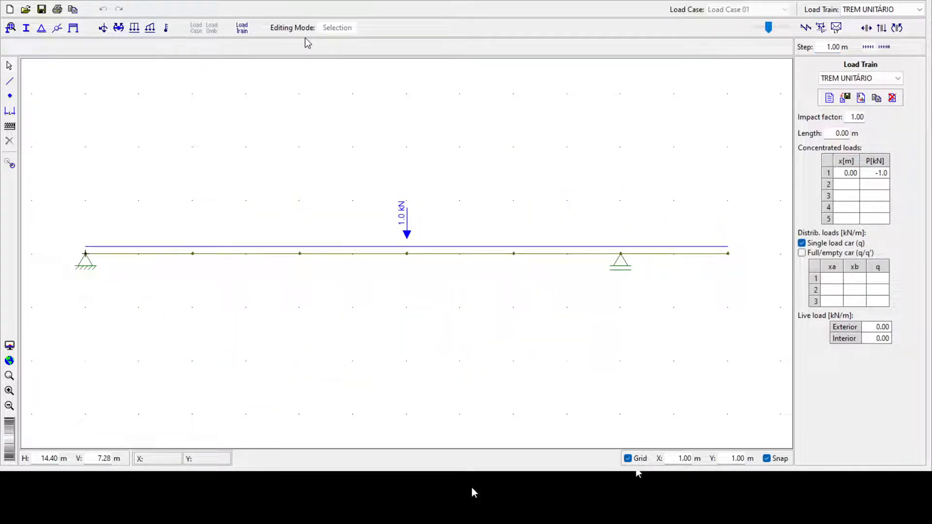
left_click(829, 97)
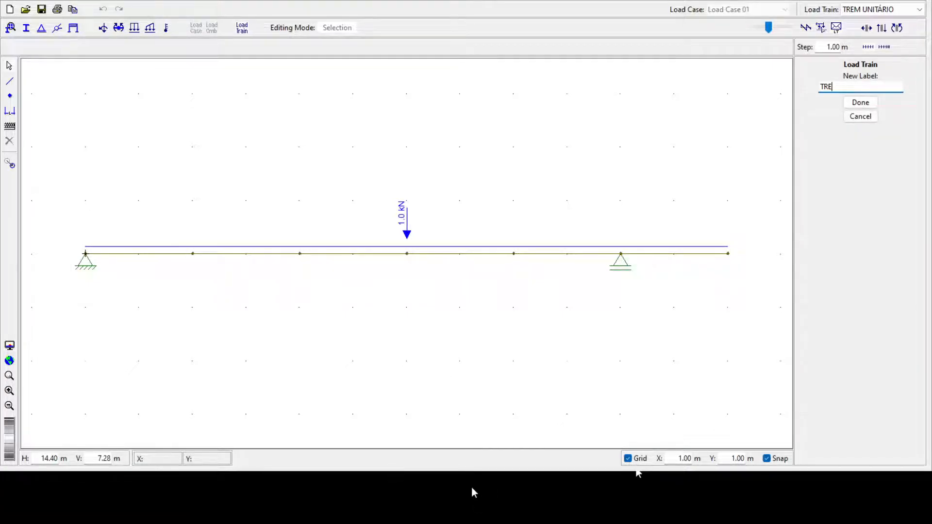
type("TREM BAÚ")
key("Return")
key("Tab")
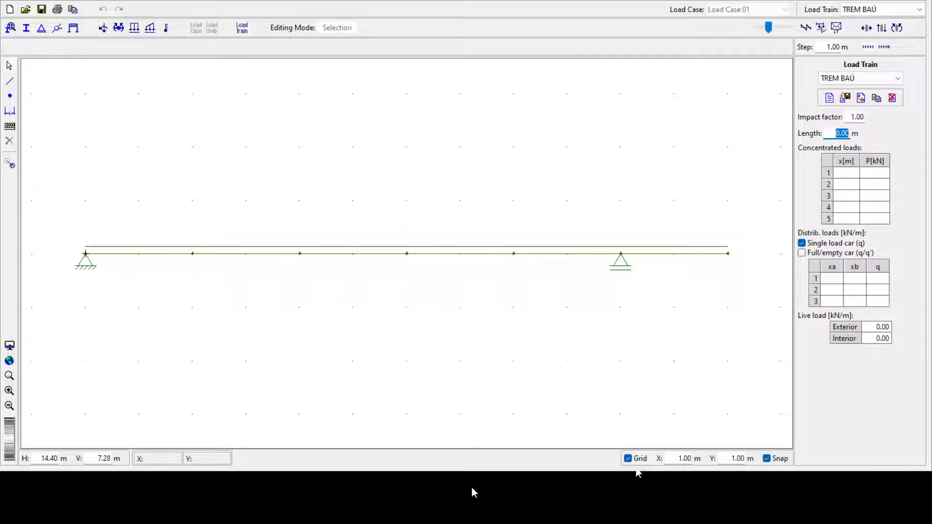
type("3.5")
key("Tab")
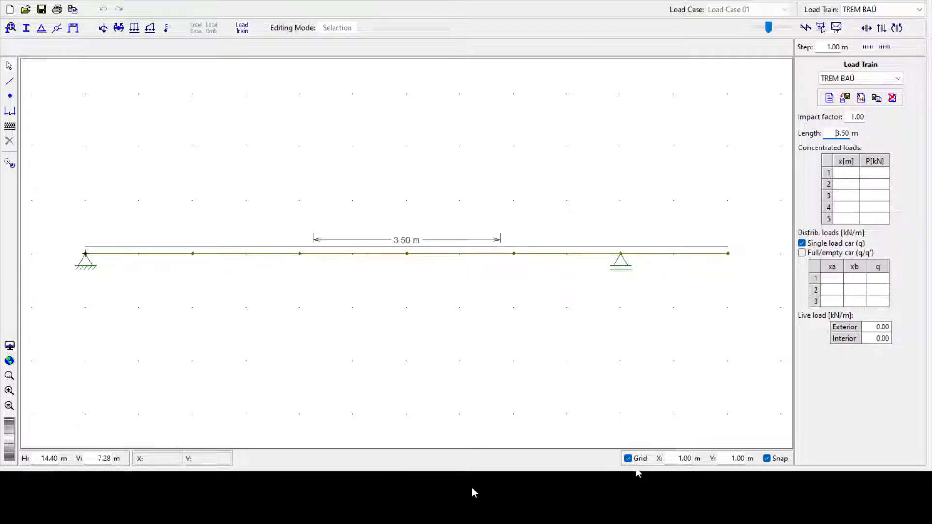
Add concentrated loads of -60 kN at x = 0.00 m and -100 kN at x = 3.50 m to the TREM BAÚ load train.
key("Tab")
type("0")
key("Tab")
left_click(683, 520)
left_click(684, 519)
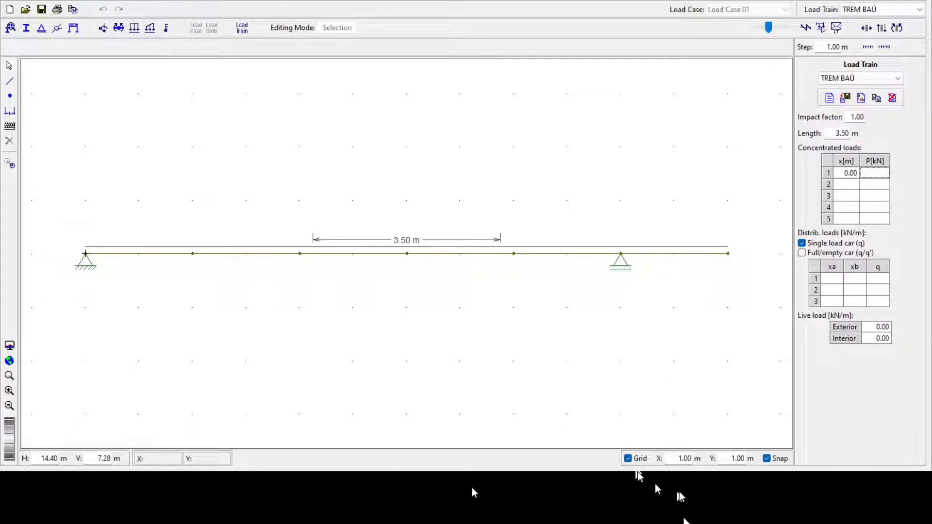
type("-60")
key("Return")
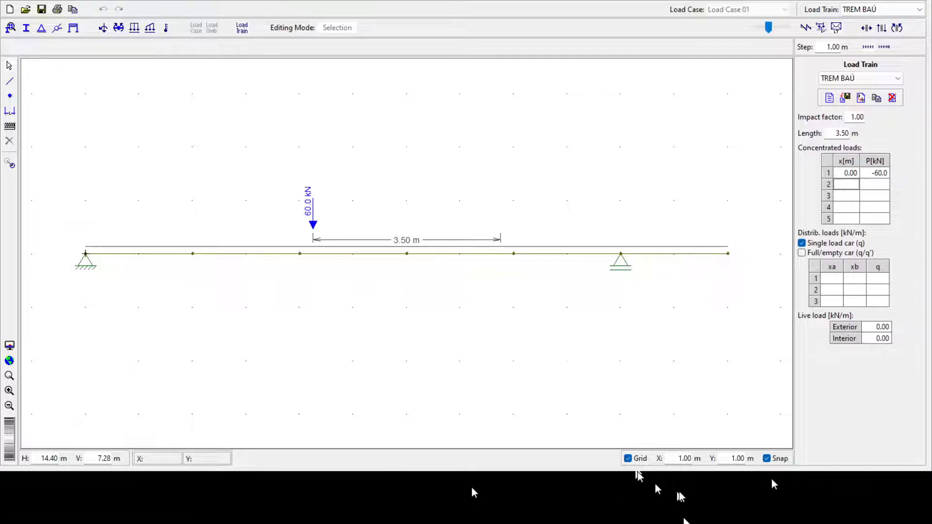
type("3.5")
key("Return")
type("-100")
key("Return")
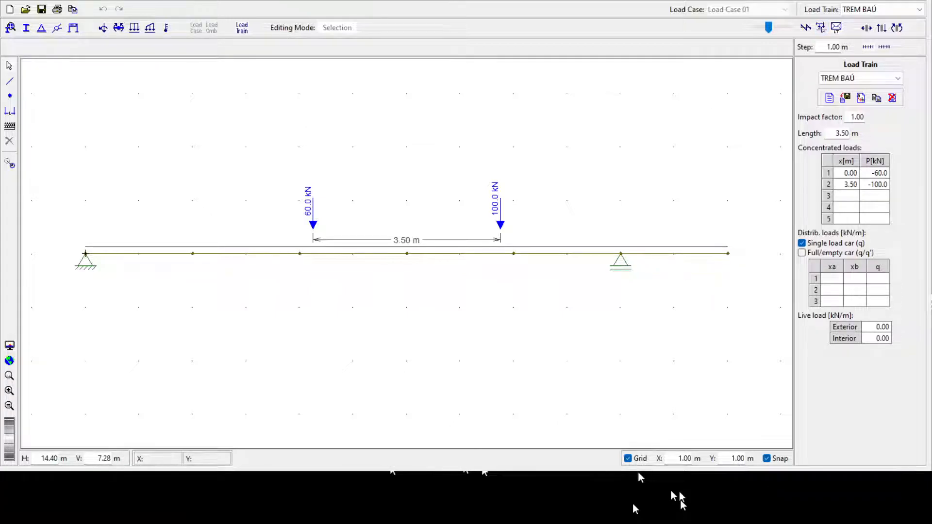
Display the bending moment envelope for TREM BAÚ with a result step of 0.50 m.
left_click(896, 28)
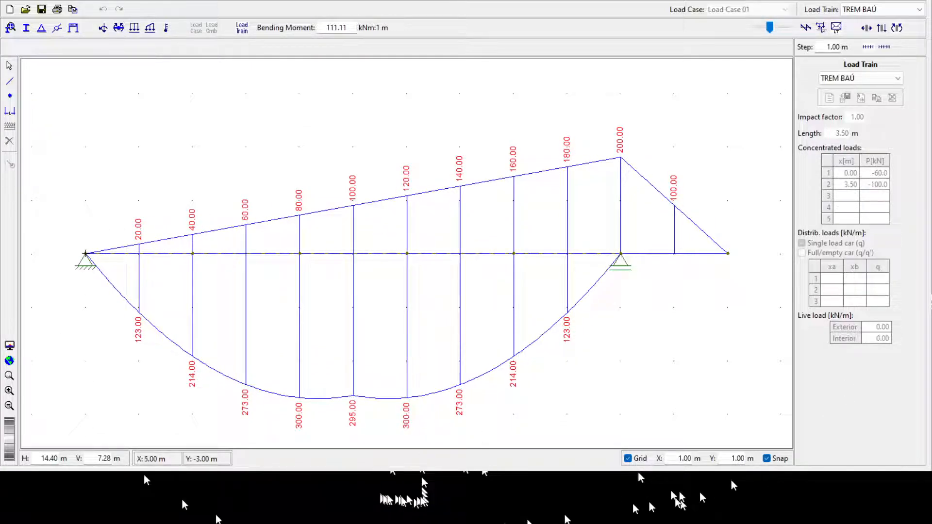
double_click(828, 47)
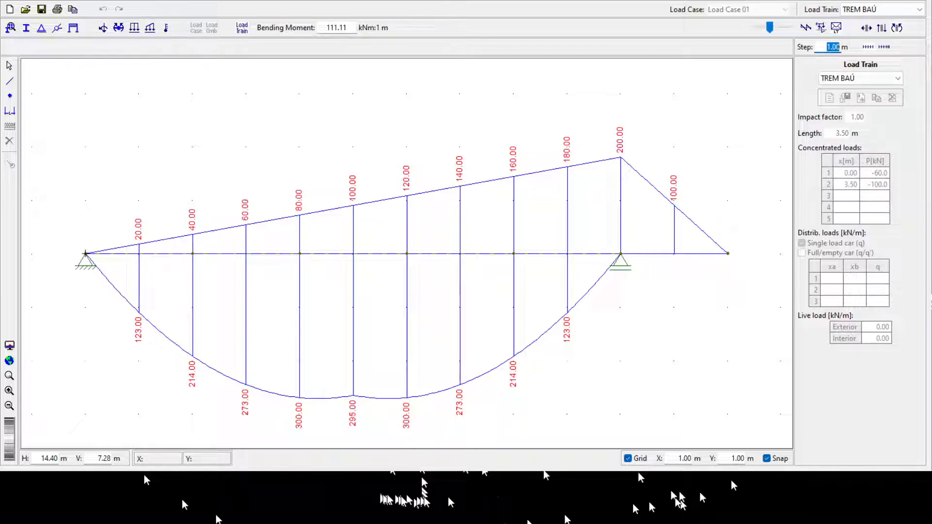
type("0.5")
key("Return")
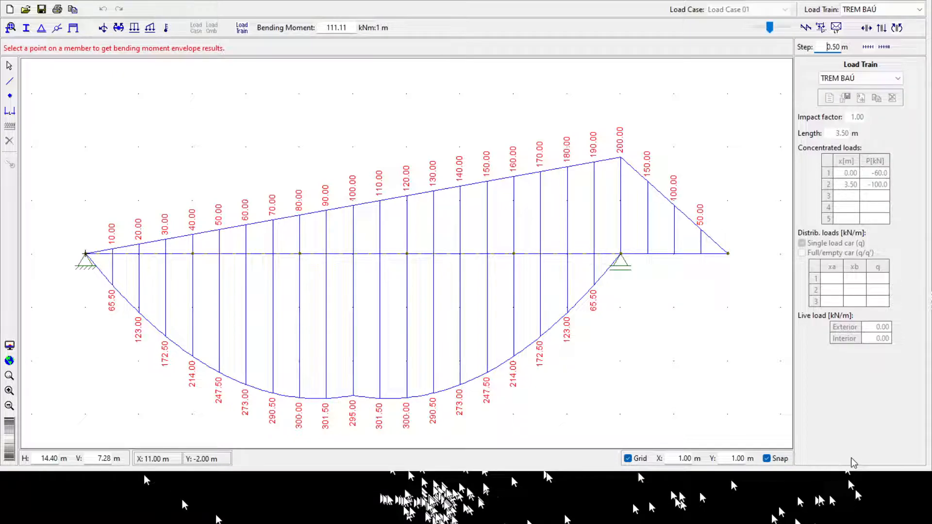
Set the result step along the TREM BAÚ envelope to 1.00 m.
left_click_drag(827, 47, 884, 47)
type("1")
key("Return")
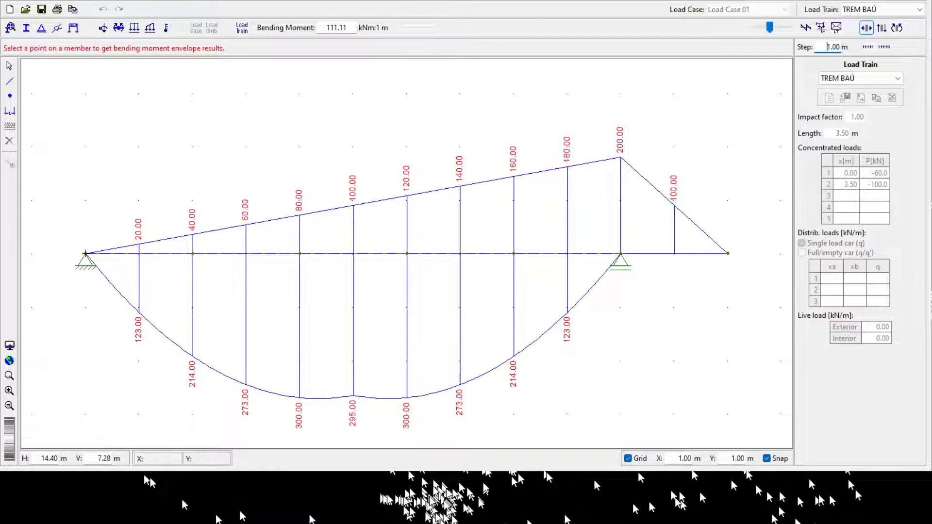
Leave the envelope results and create a uniform loading labelled "PERMANENTE".
left_click(805, 27)
left_click(820, 28)
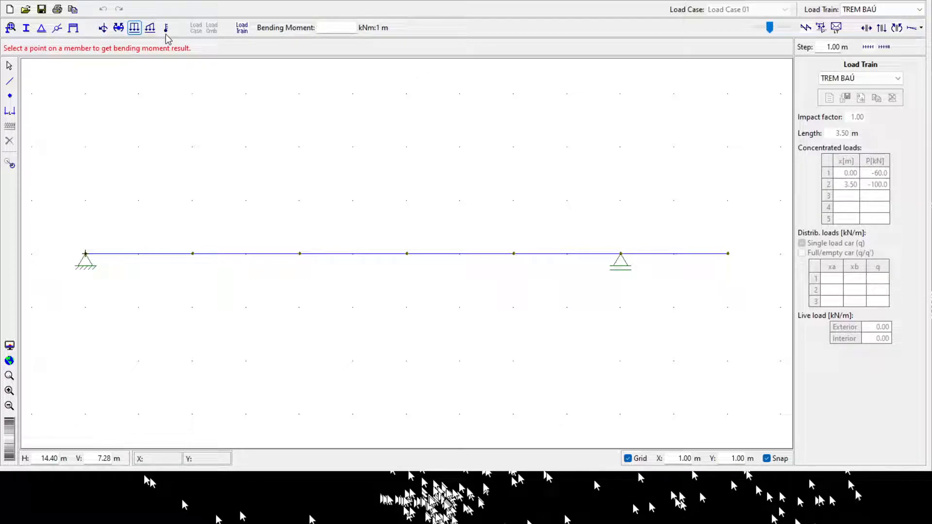
left_click(135, 28)
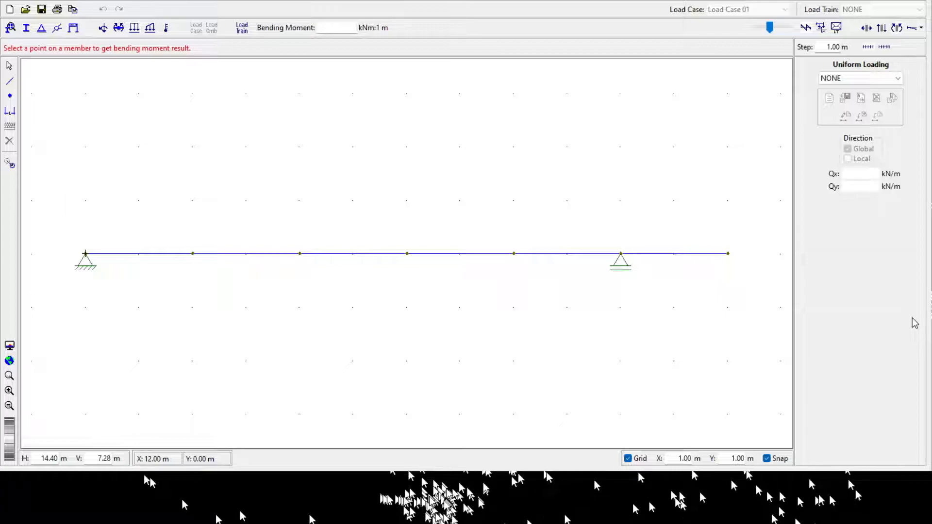
left_click_drag(53, 208, 736, 426)
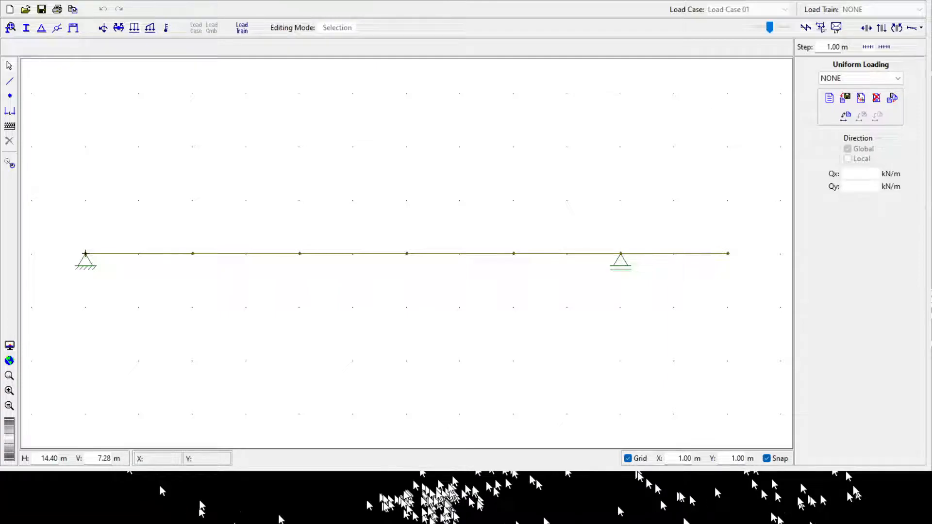
left_click(829, 98)
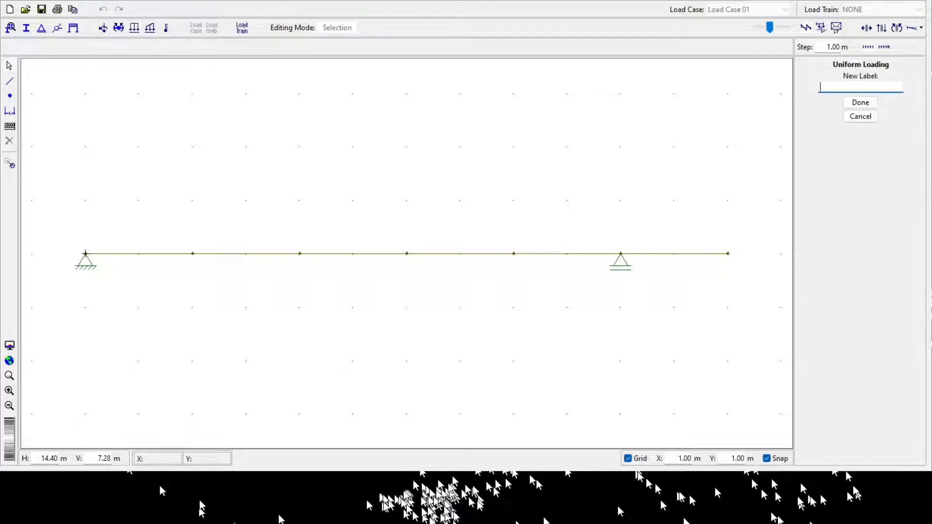
type("PERMANENTE")
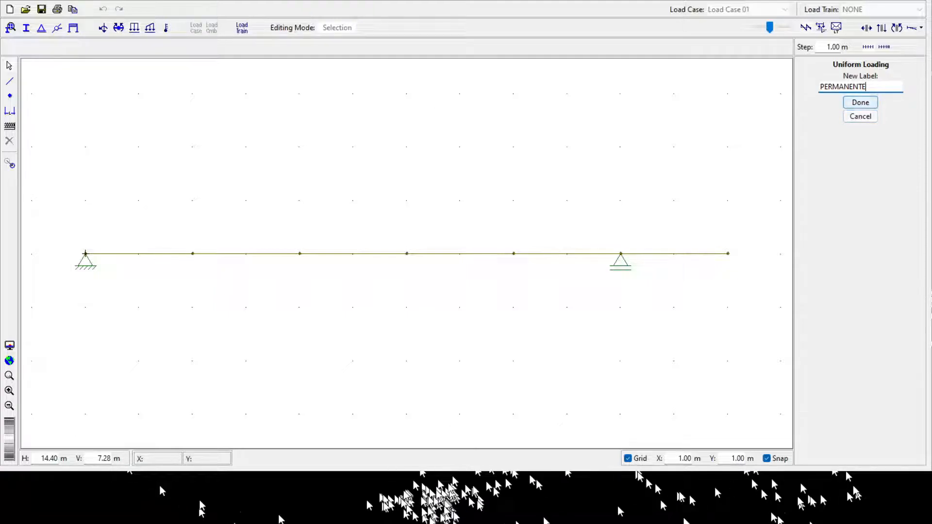
key("Return")
Set the PERMANENTE uniform loading to Qy = -10 kN/m in the global direction and apply it to all beam members.
double_click(871, 187)
type("-10")
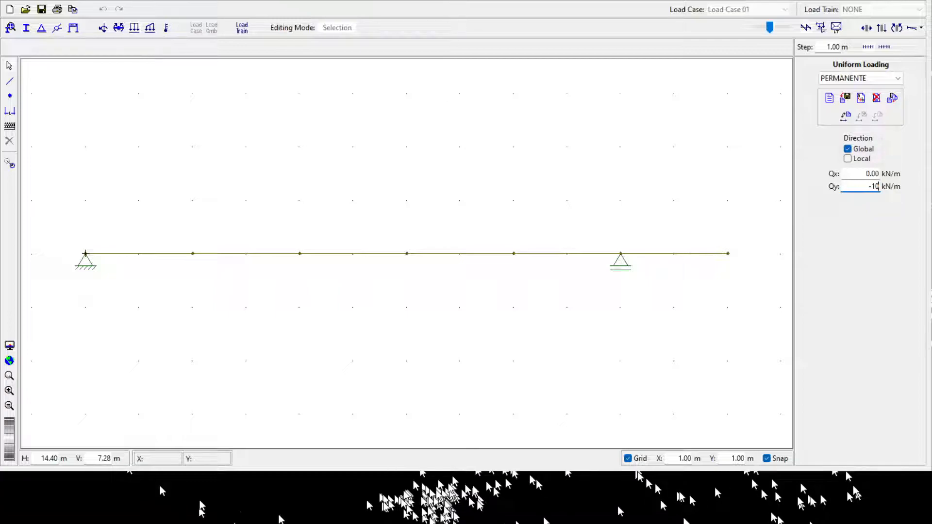
key("Return")
left_click_drag(58, 227, 757, 308)
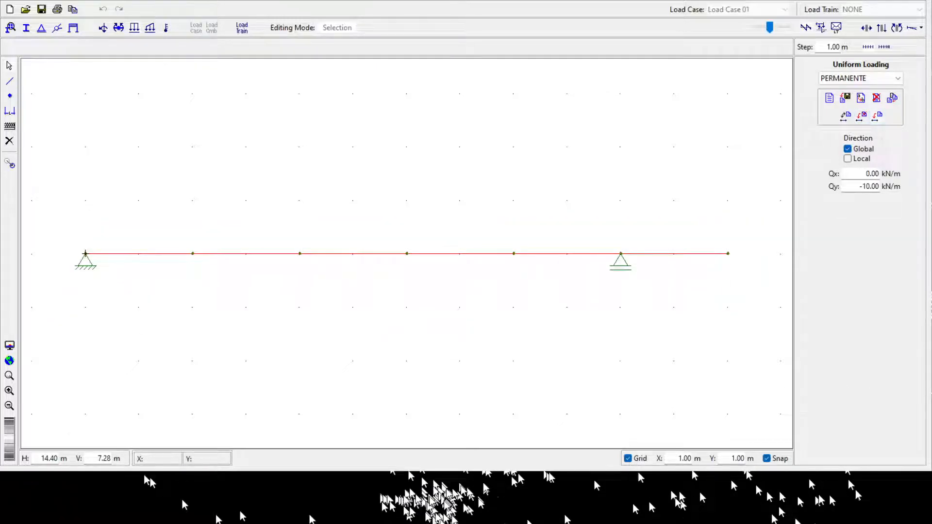
left_click(877, 116)
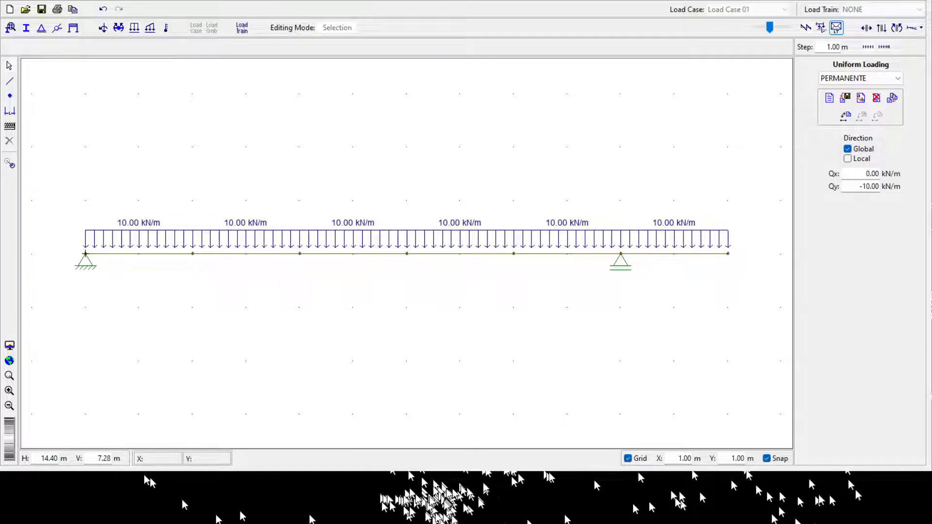
Display the TREM BAÚ bending moment envelope with the permanent load included, using an enlarged diagram scale and a 0.50 m result step.
left_click(836, 28)
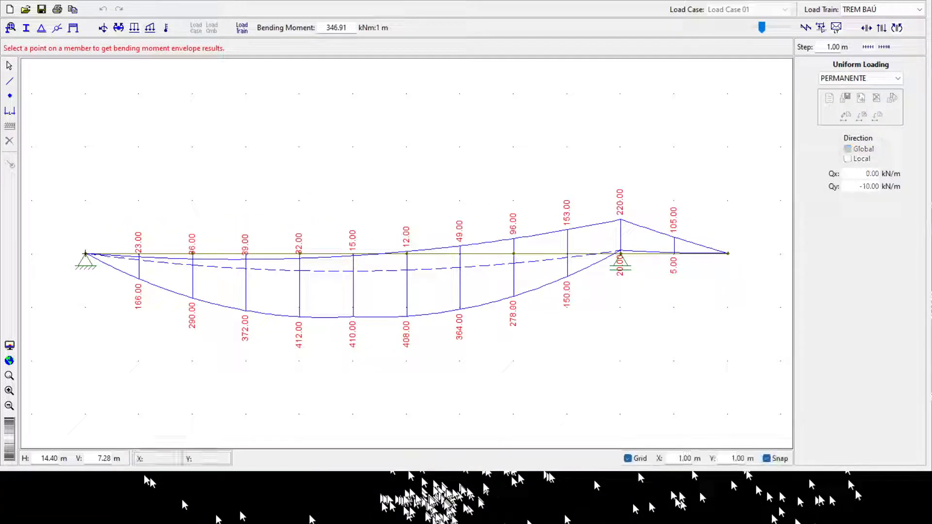
left_click_drag(762, 28, 769, 27)
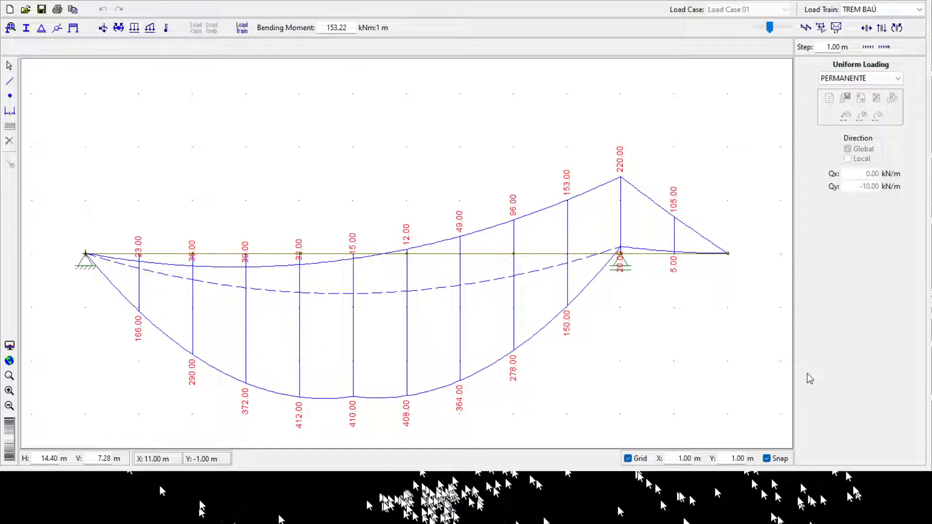
double_click(832, 46)
type("0.5")
key("Return")
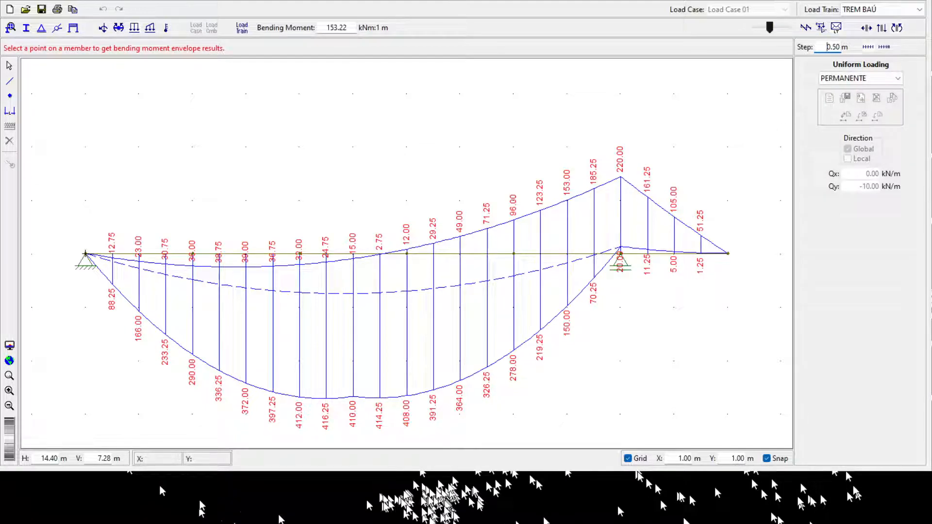
left_click_drag(769, 28, 770, 28)
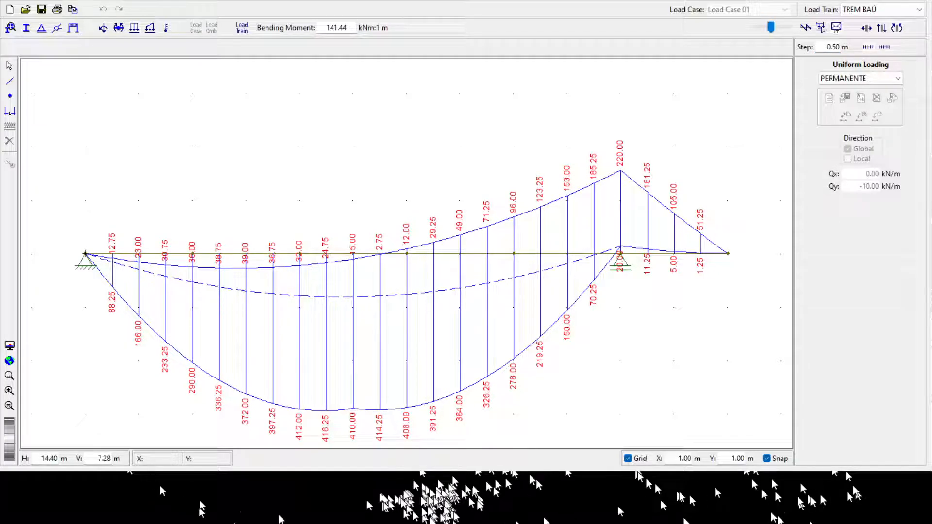
left_click_drag(515, 248, 532, 173)
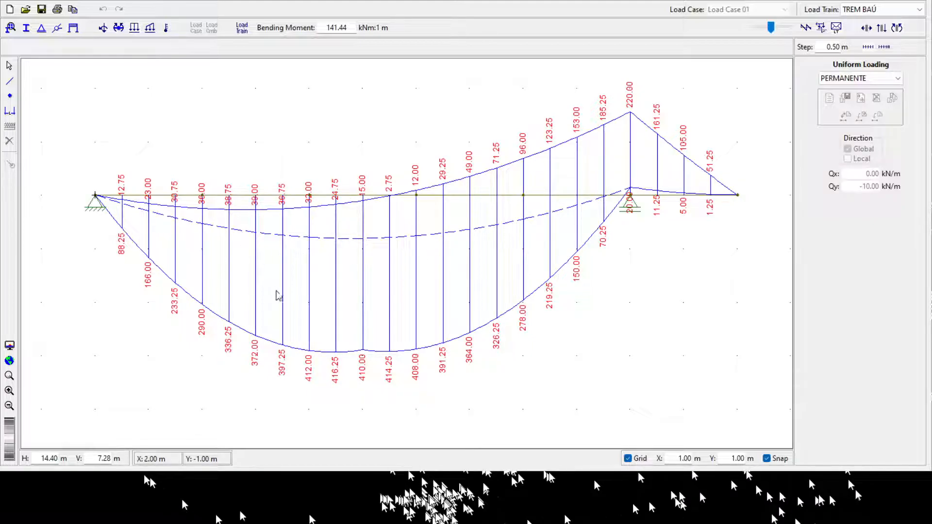